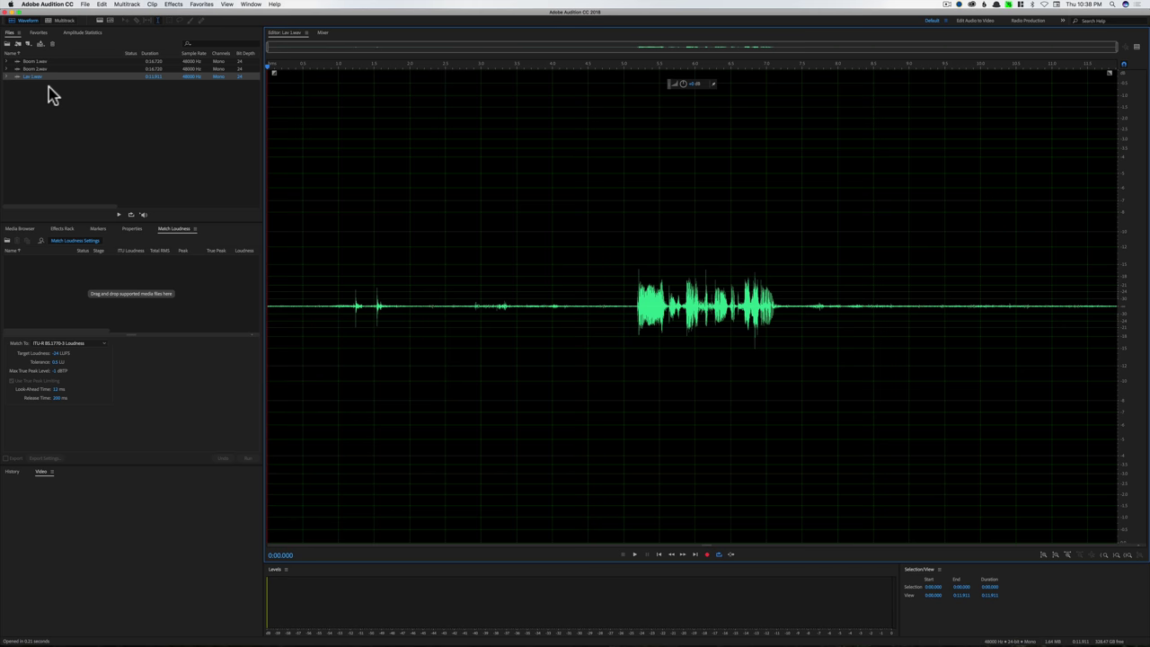
Step: Show the spectral frequency display beneath the Lav 1.wav waveform and enlarge it to take up most of the editor
left_click(717, 550)
left_click_drag(709, 545, 724, 336)
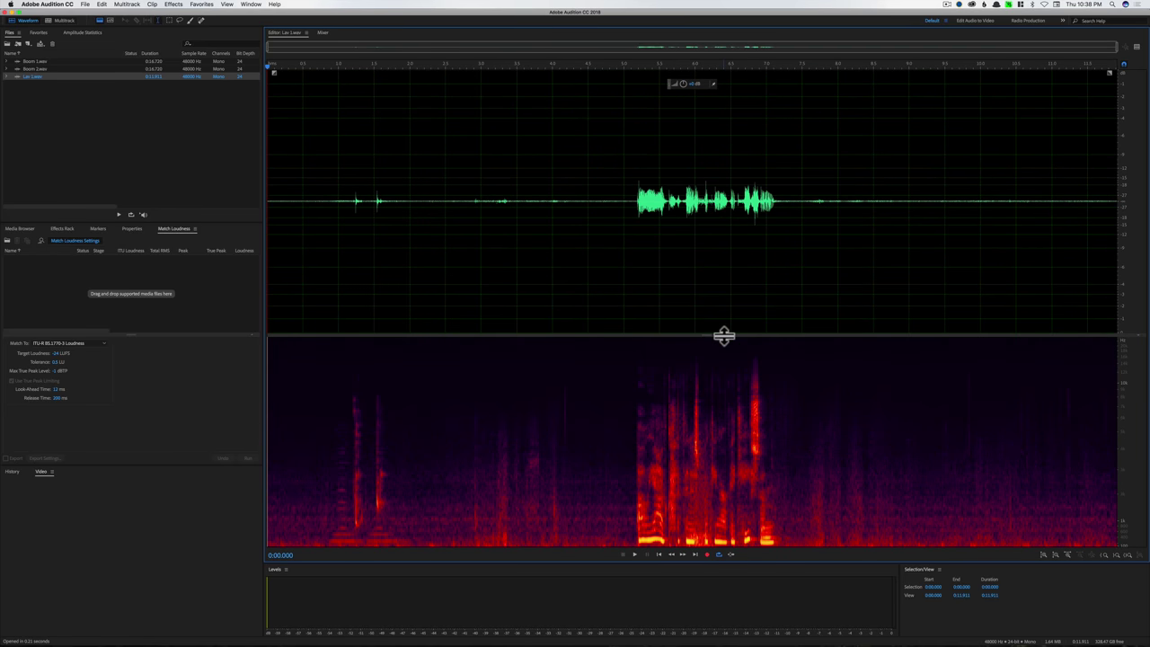
left_click_drag(707, 336, 699, 136)
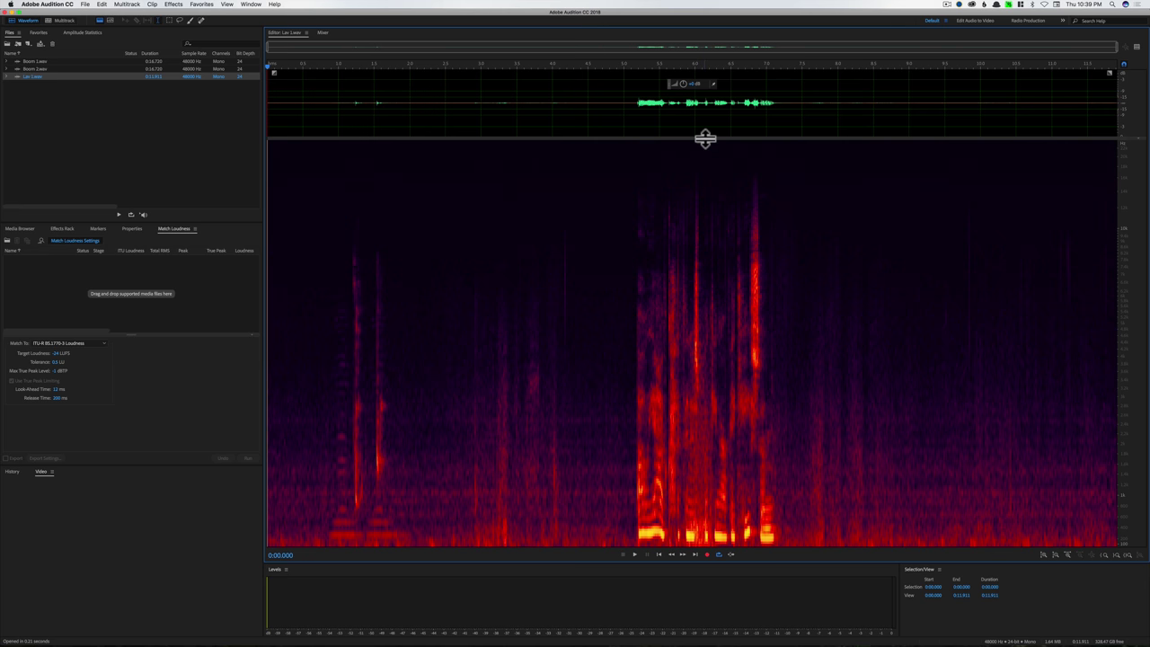
Step: Compare the spectrograms by opening Boom 1.wav and returning to Lav 1.wav
left_click(34, 62)
double_click(34, 63)
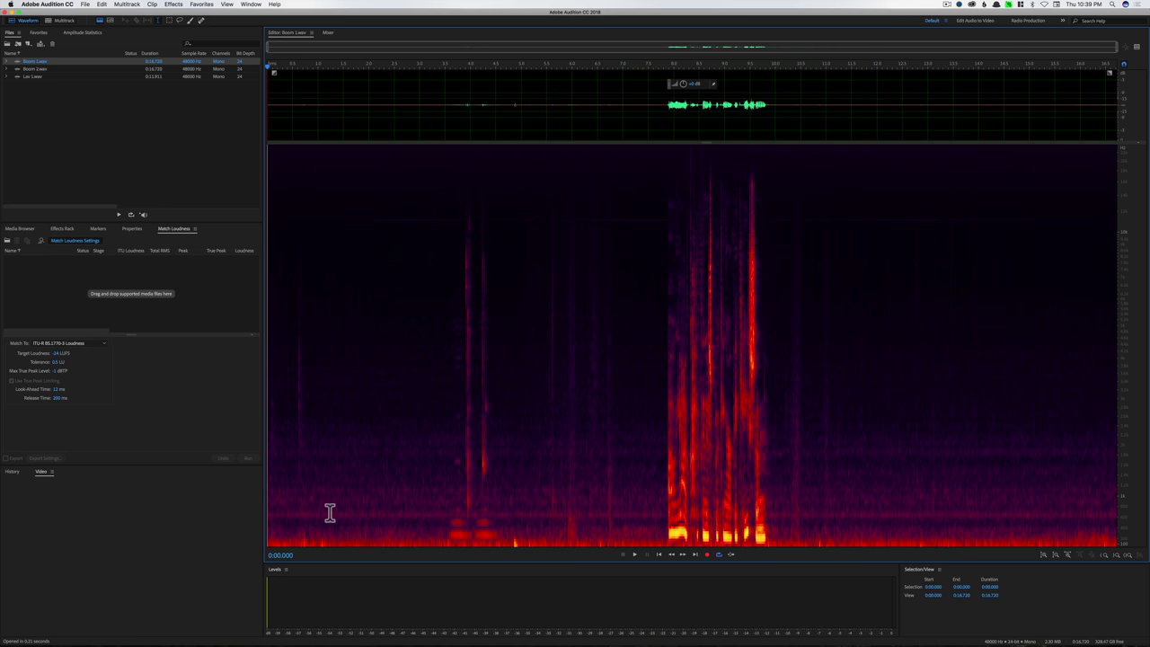
left_click(32, 77)
double_click(31, 79)
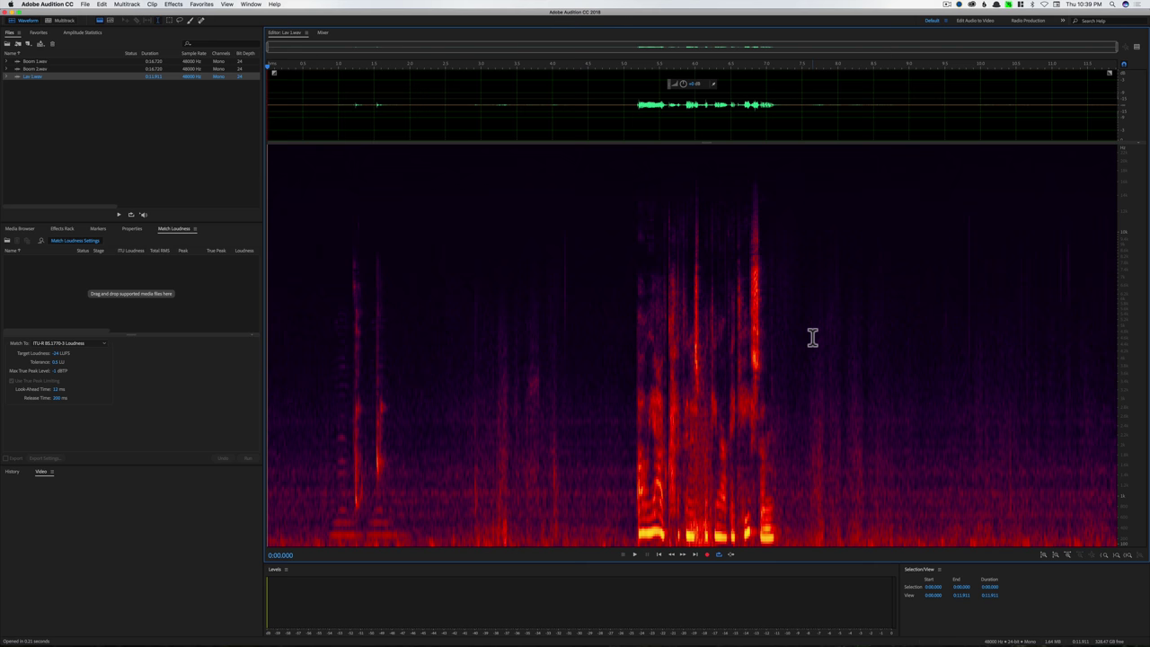
Step: Open Boom 1.wav and listen to it from about 2.2 s until past the end of the speech
left_click(39, 61)
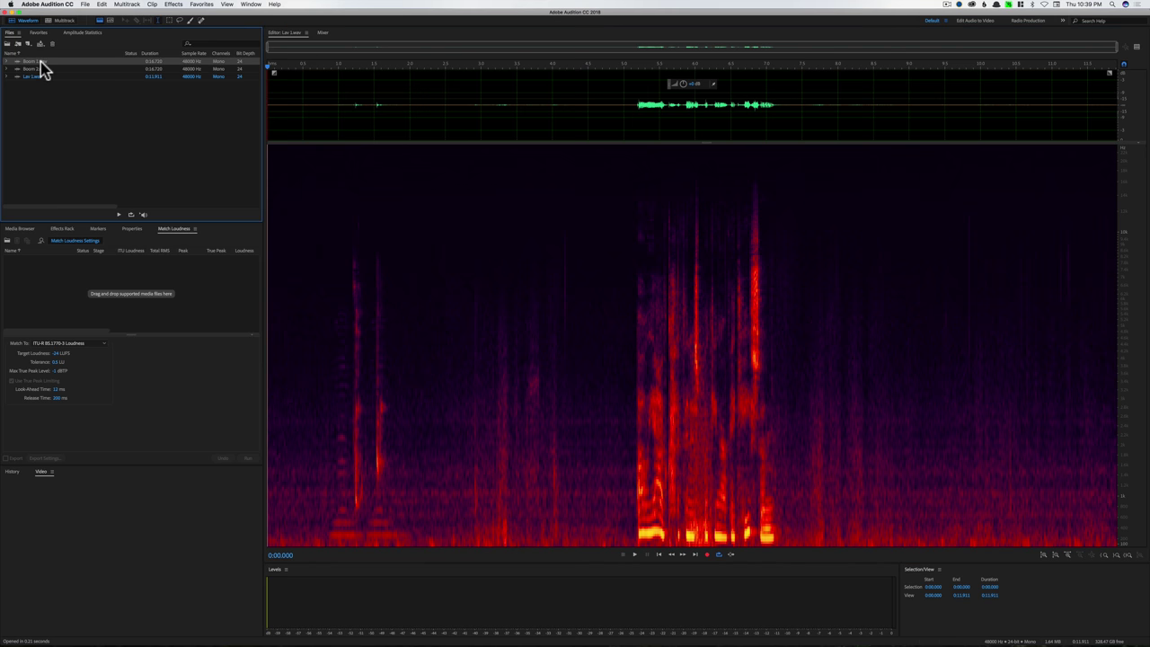
left_click(380, 330)
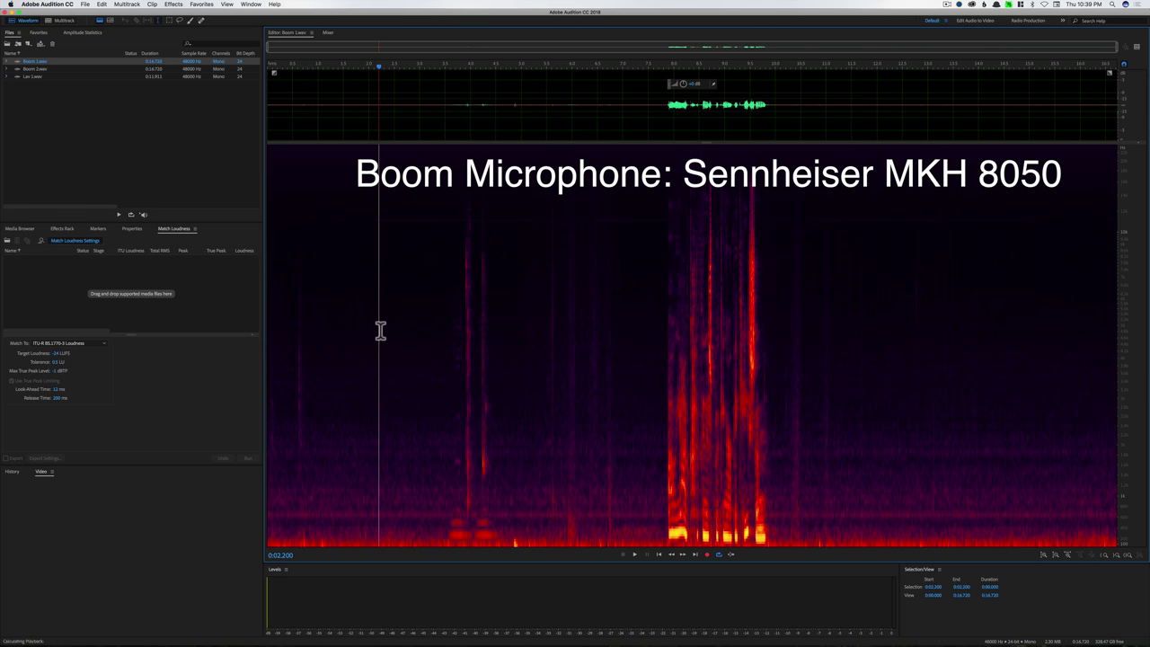
key("space")
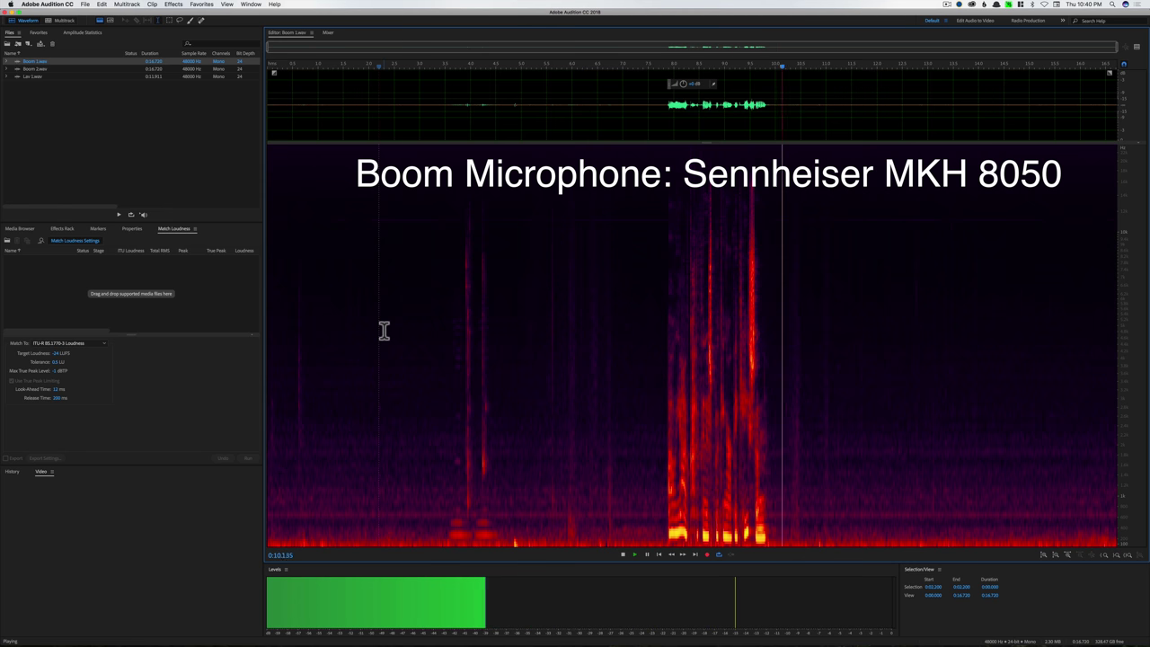
key("space")
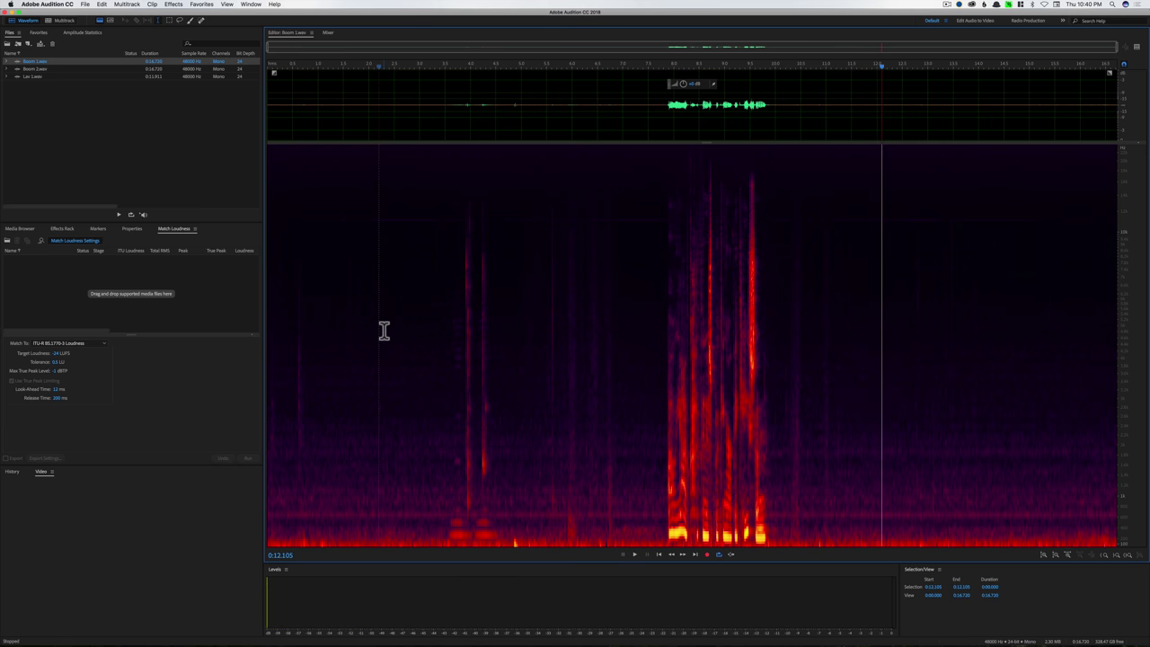
Step: Open Lav 1.wav and listen to it from about 0.8 s until past the end of the speech
left_click(34, 78)
double_click(34, 78)
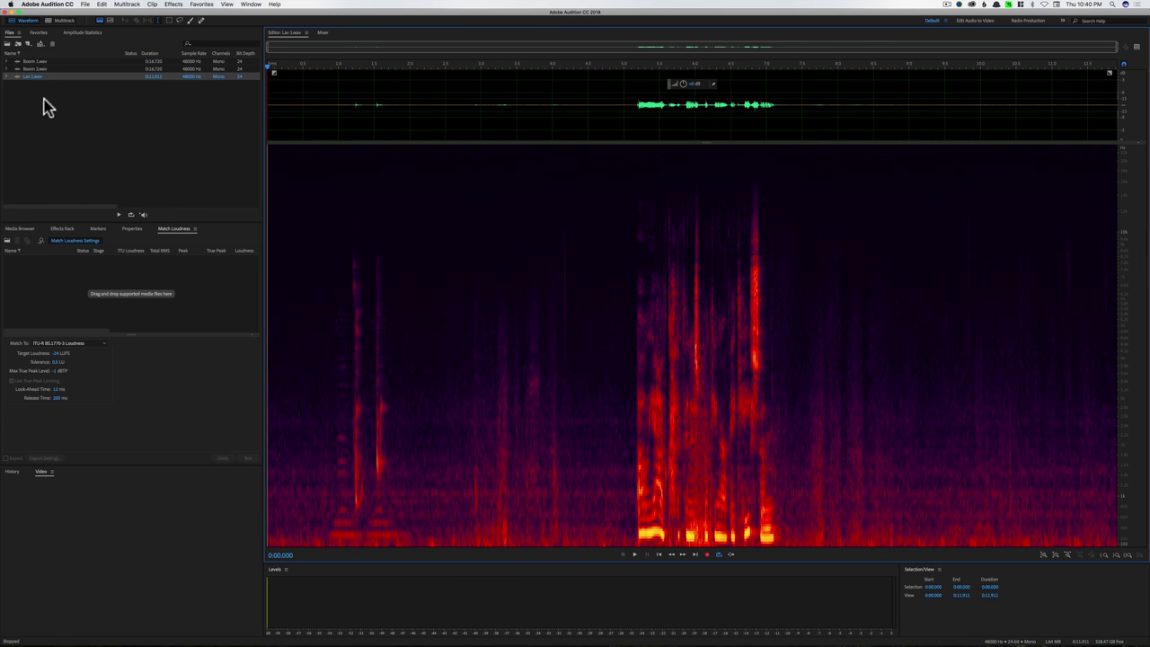
key("space")
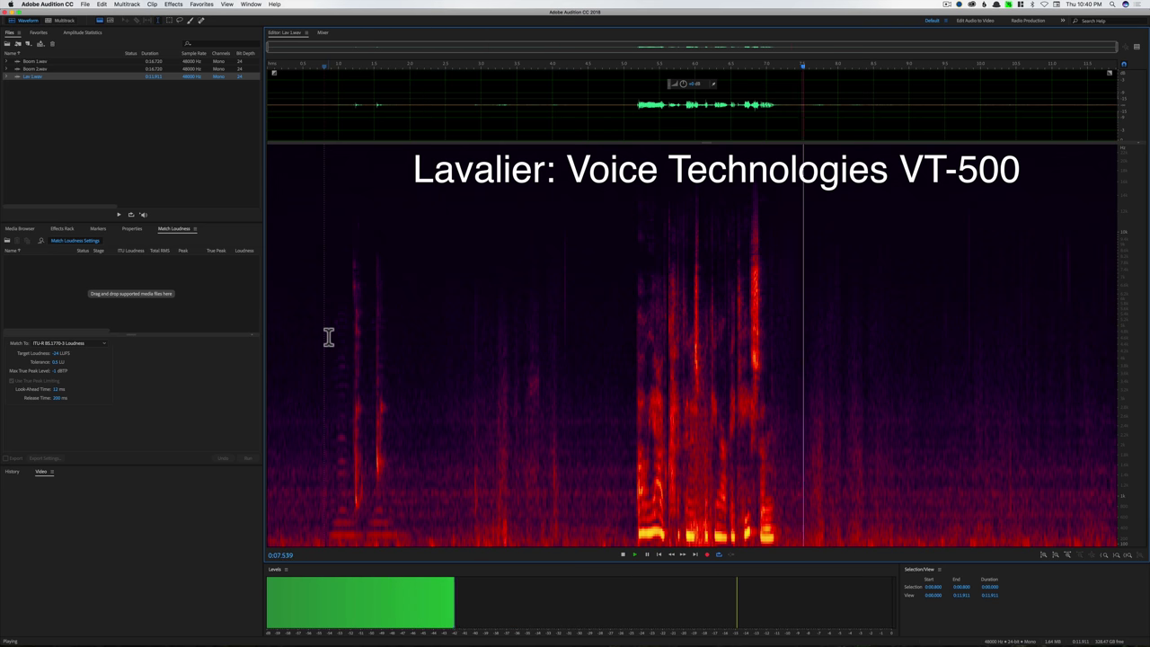
key("space")
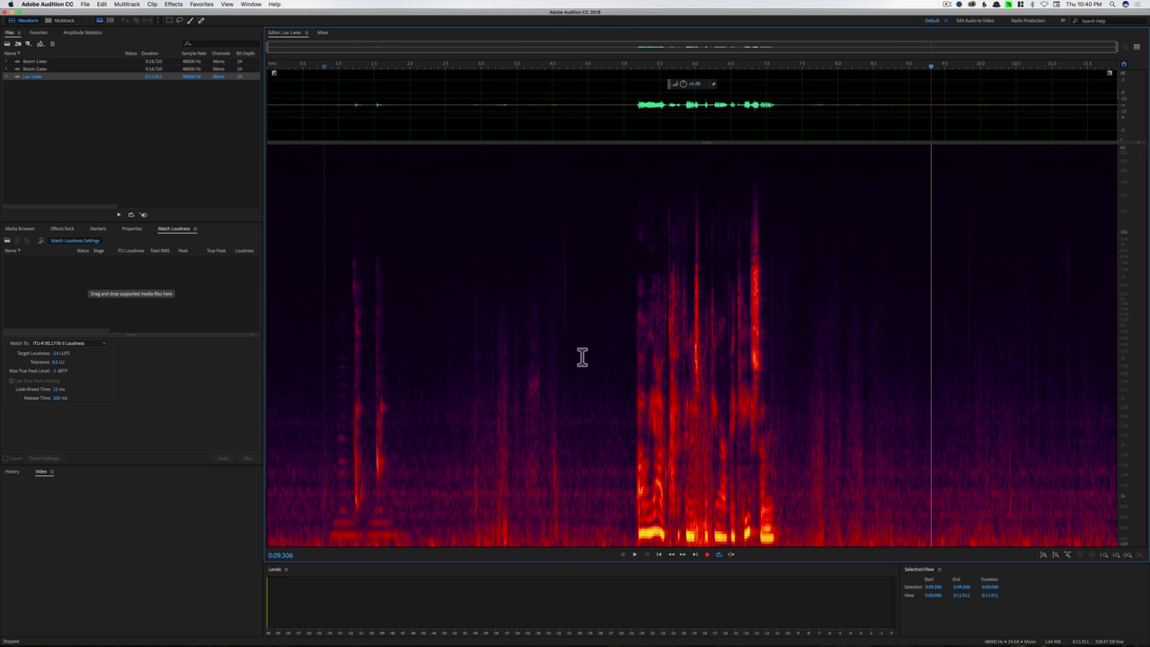
Step: Listen to only the spoken line in Lav 1.wav, starting at about 4.9 s
left_click(619, 353)
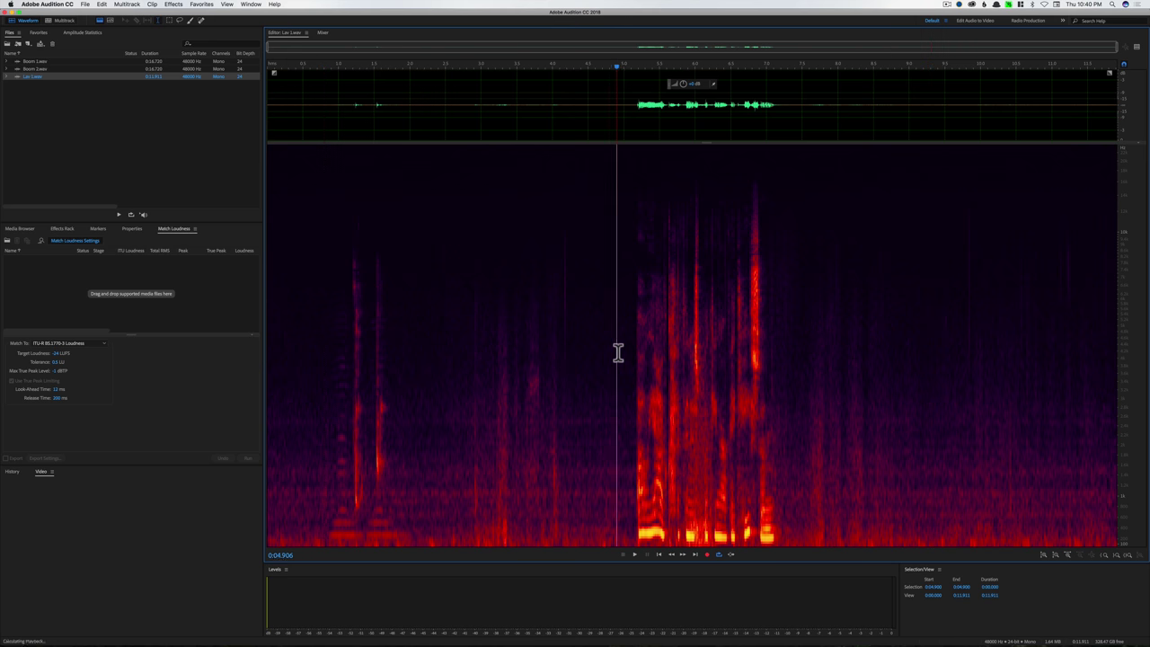
key("space")
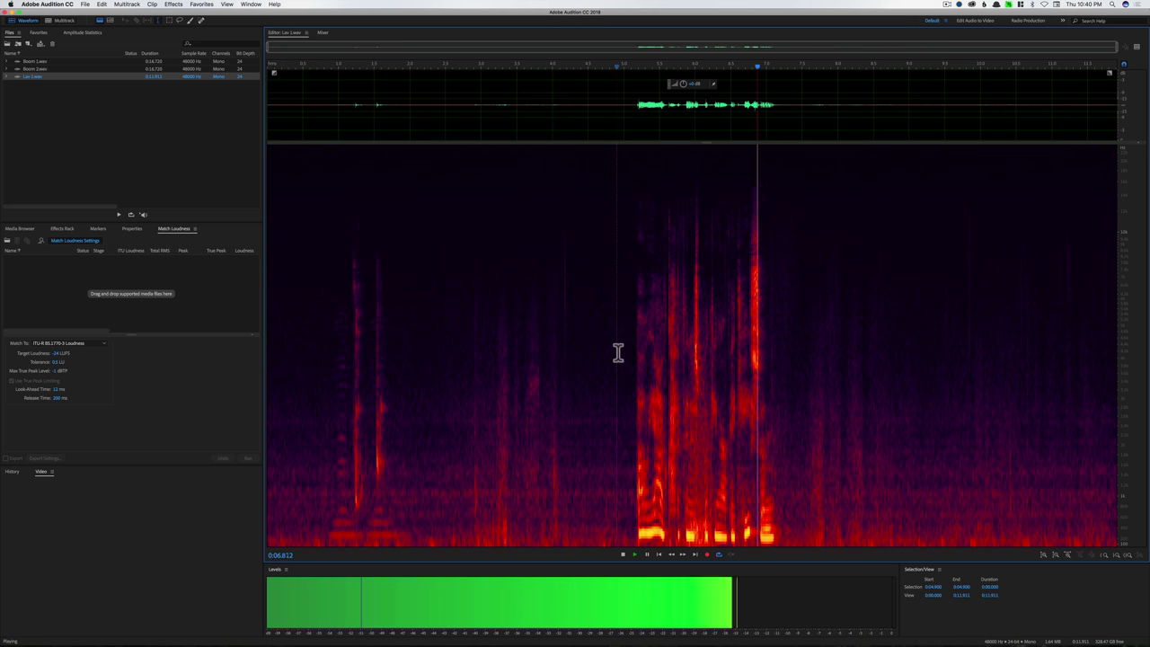
key("space")
Step: Open Boom 1.wav and listen to its spoken line, starting at about 7.3 s
left_click(57, 61)
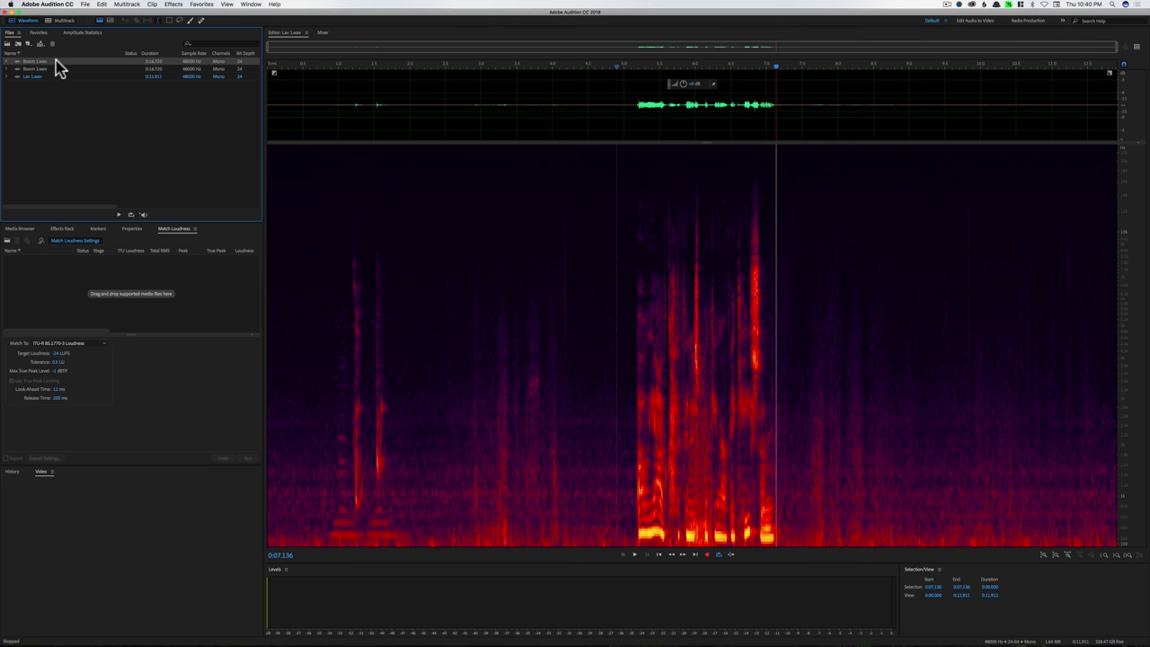
left_click(638, 392)
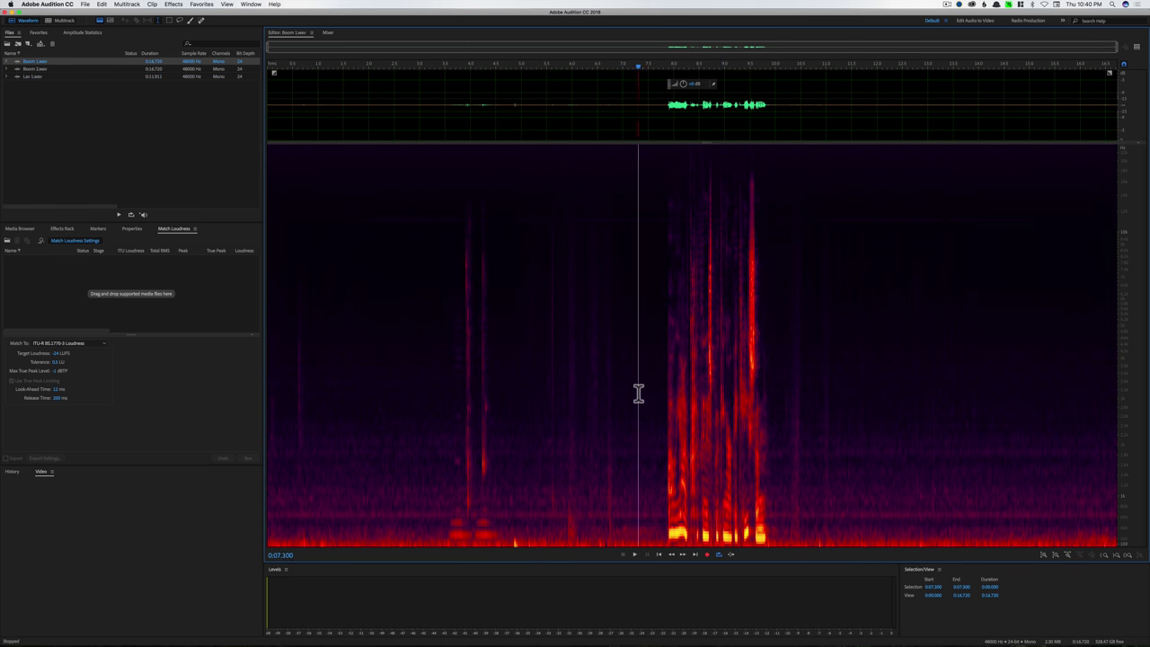
key("space")
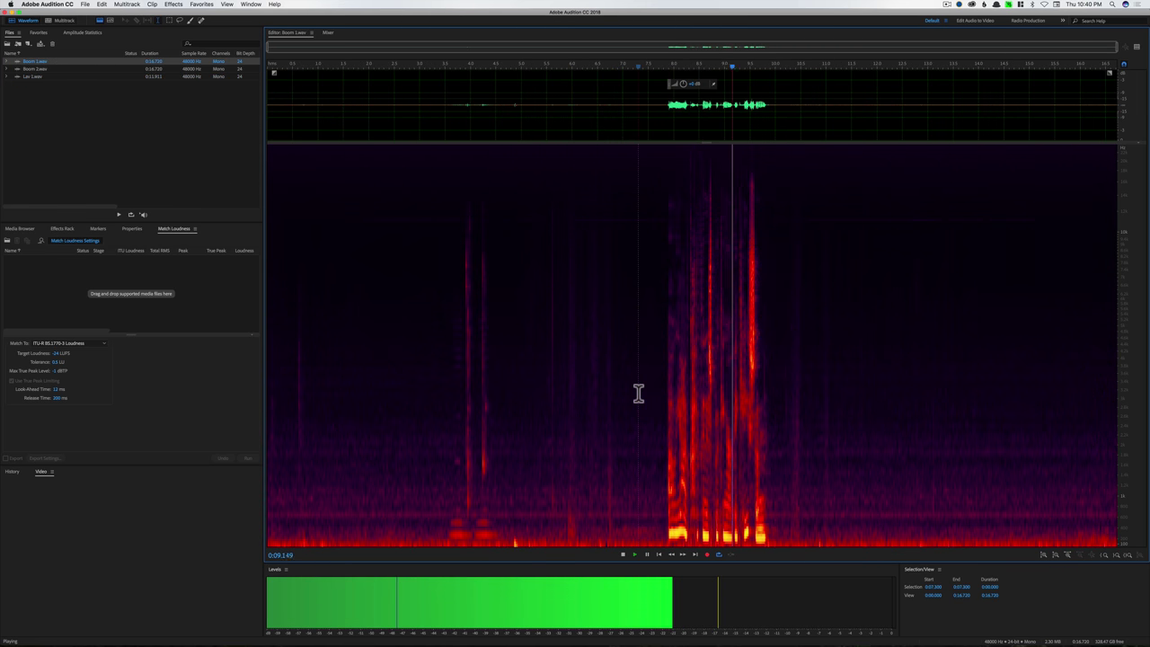
key("space")
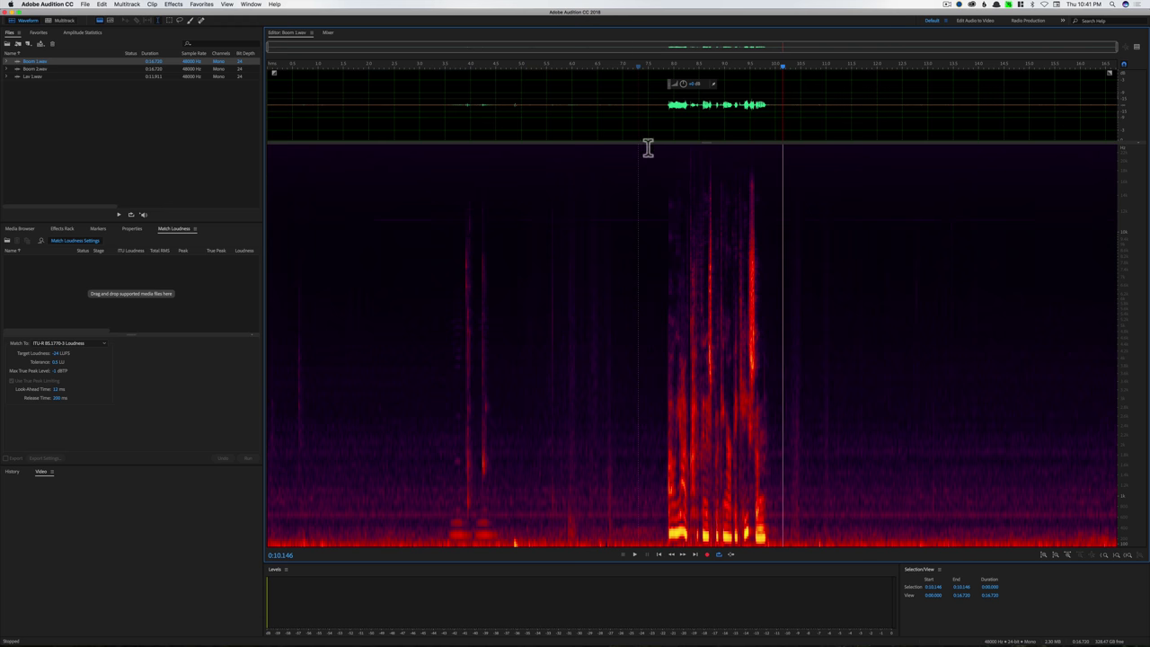
Step: Expand the spectral display to fill the whole editor and open the Parametric Equalizer effect for Boom 1.wav
left_click_drag(706, 144, 692, 72)
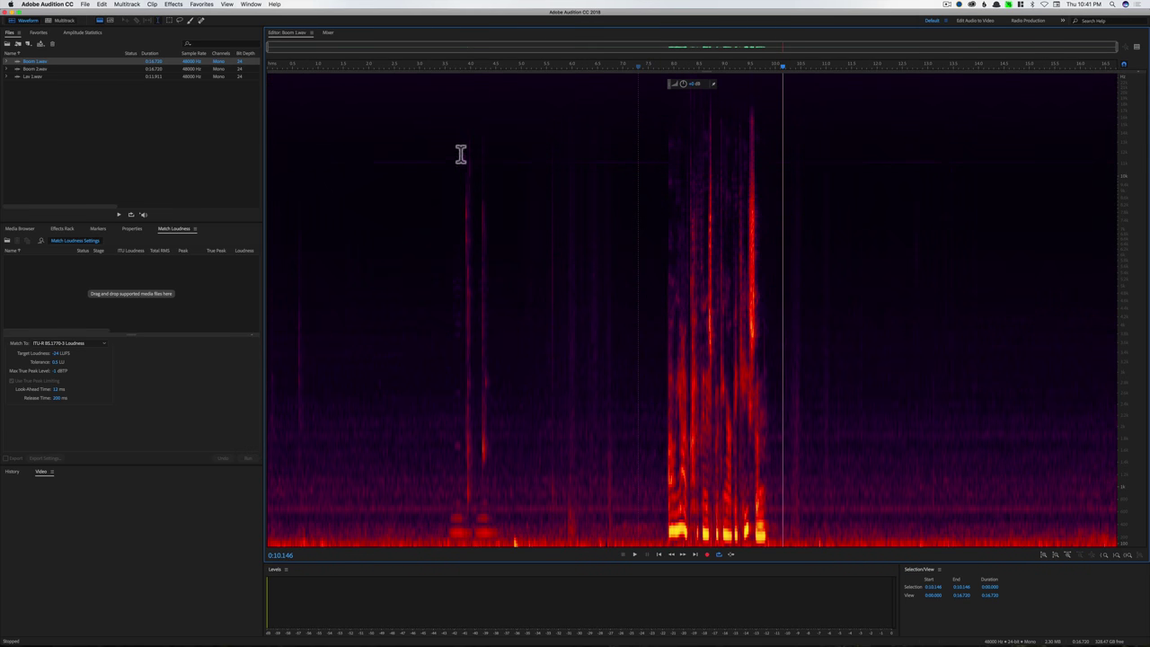
left_click(173, 5)
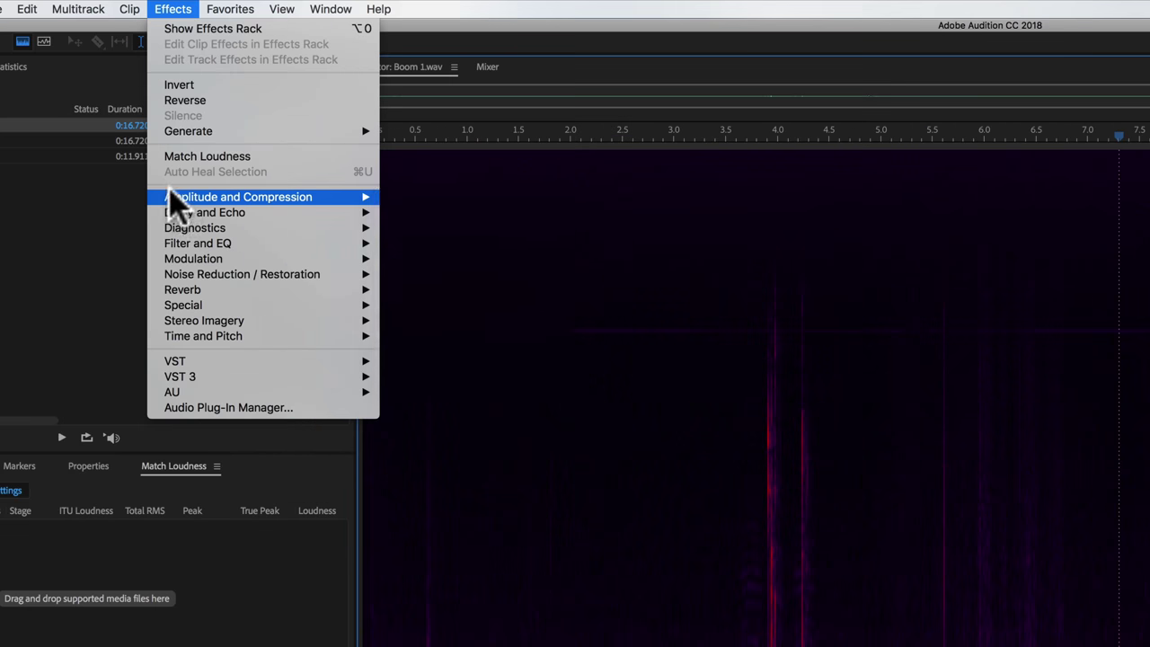
mouse_move(177, 127)
mouse_move(199, 244)
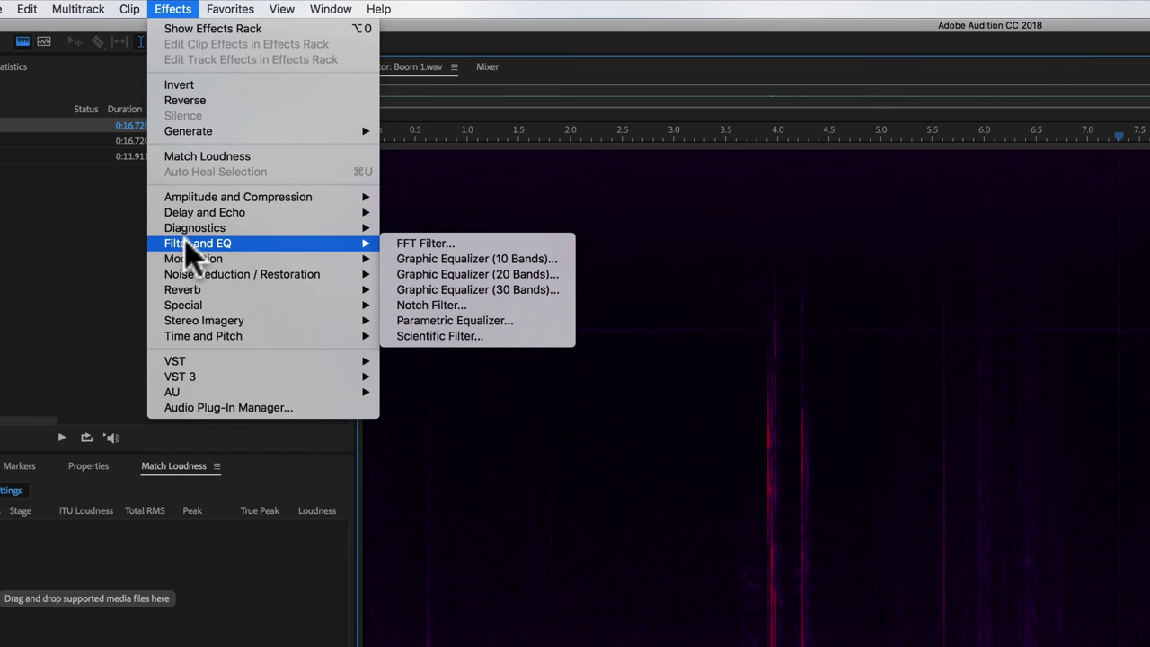
left_click(441, 322)
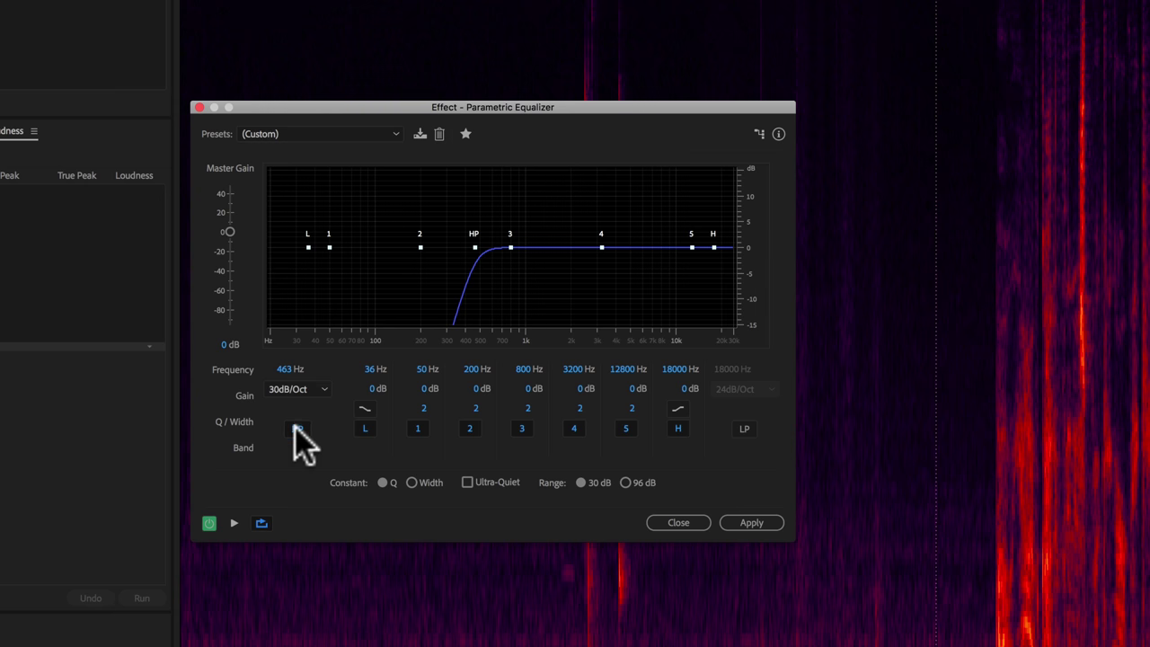
Step: Toggle the equalizer's high-pass band, leaving it on, and lower its cutoff frequency to 59 Hz
left_click(295, 427)
left_click(296, 428)
left_click(299, 433)
left_click(298, 428)
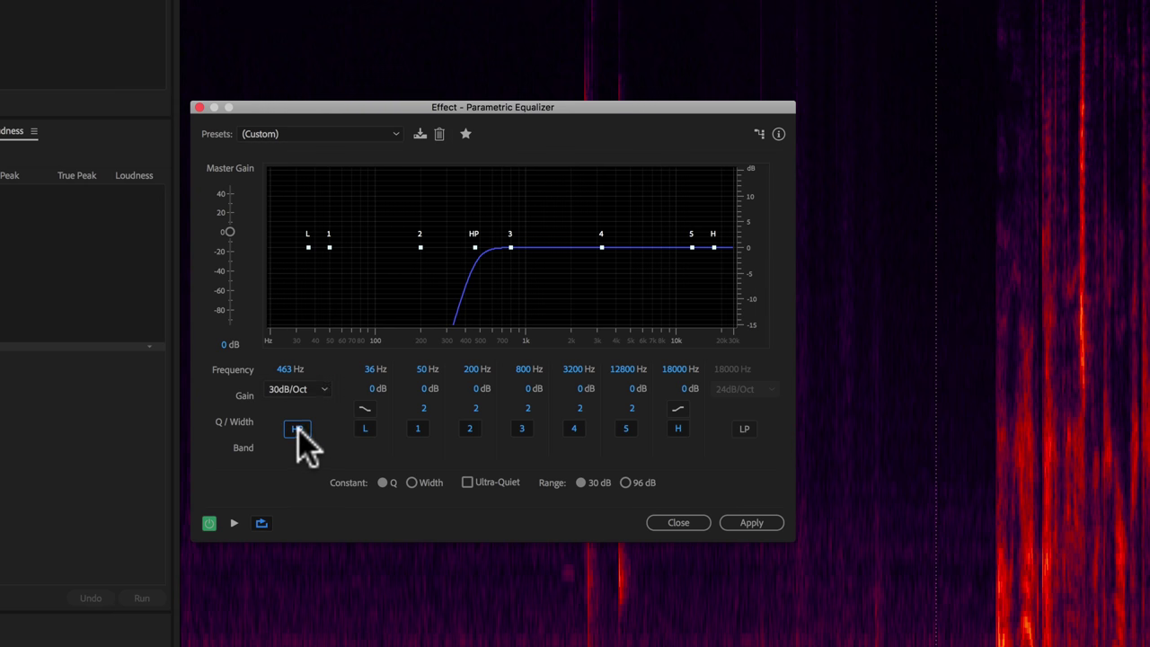
mouse_move(478, 246)
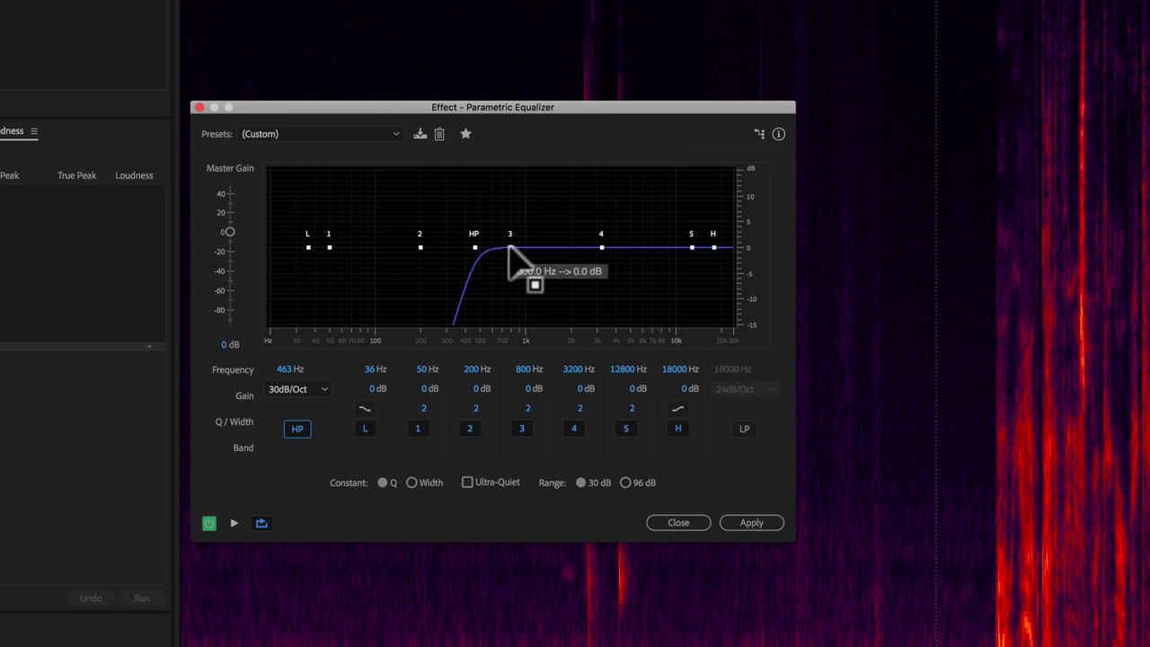
left_click_drag(292, 371, 210, 366)
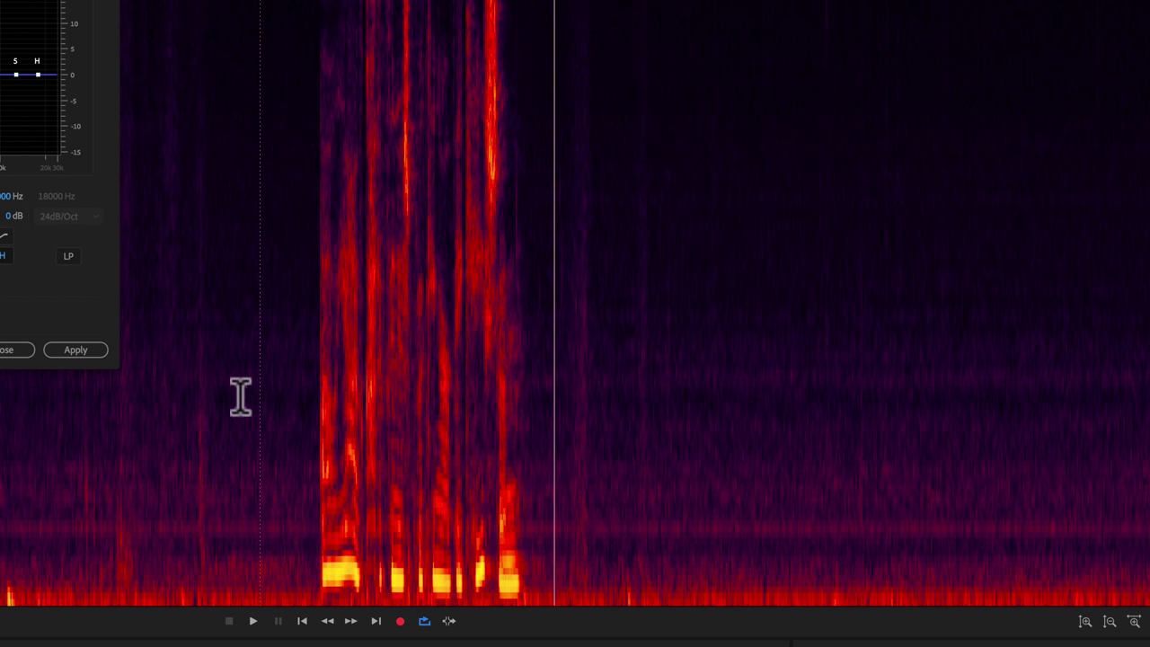
Step: Select the spoken section of Boom 1.wav from 6.8 s to 11.3 s and start previewing the equalizer on it
left_click(884, 576)
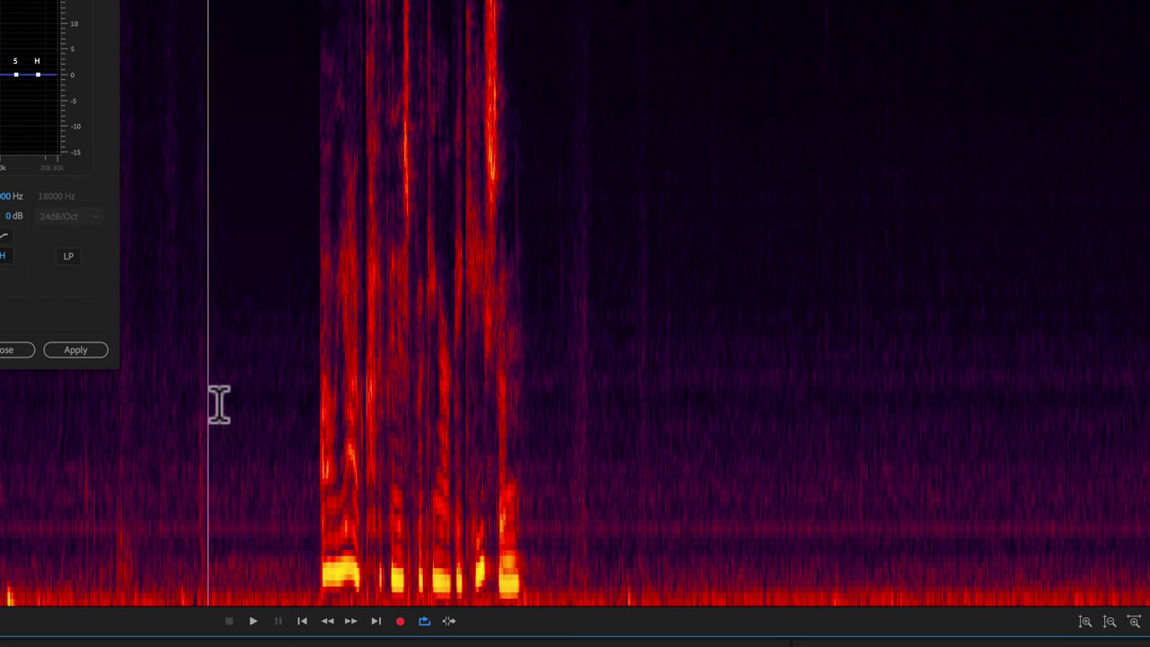
left_click_drag(219, 407, 677, 410)
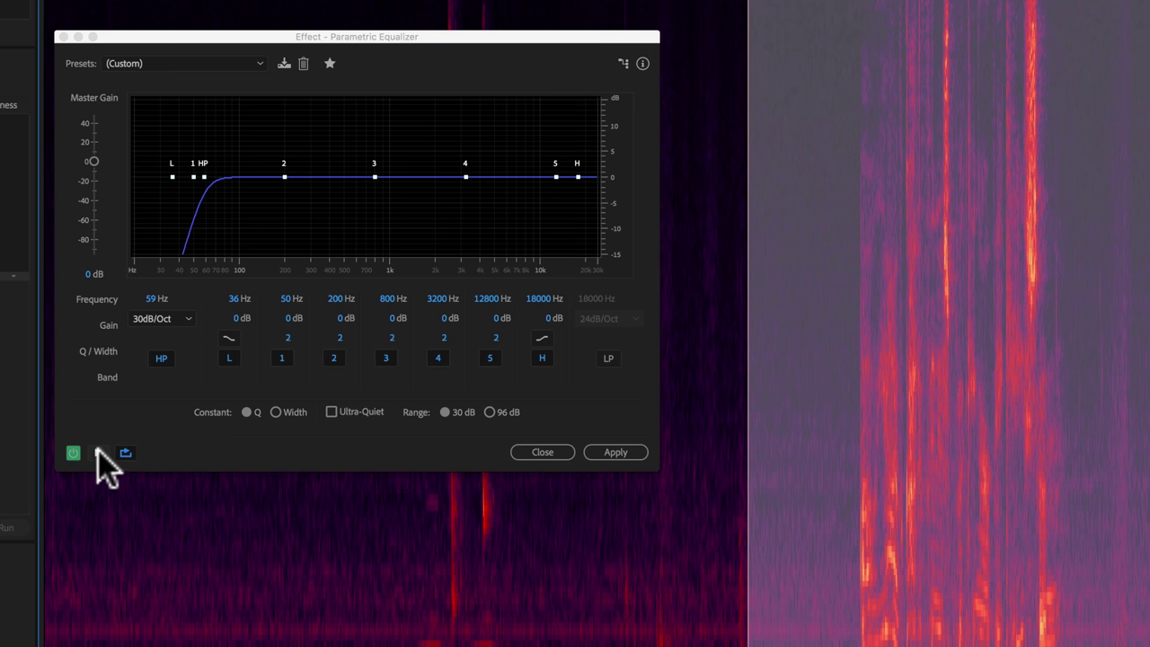
left_click(98, 452)
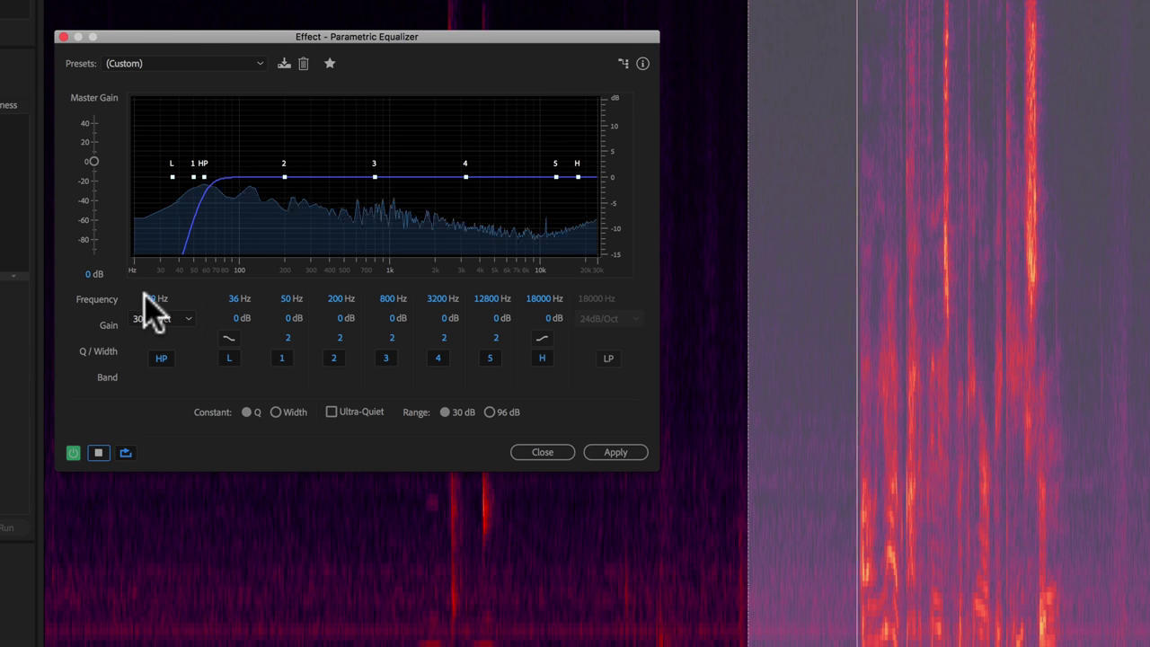
Step: Raise the high-pass cutoff to about 200 Hz while listening to the looped speech, and stop the preview
left_click_drag(153, 304, 198, 296)
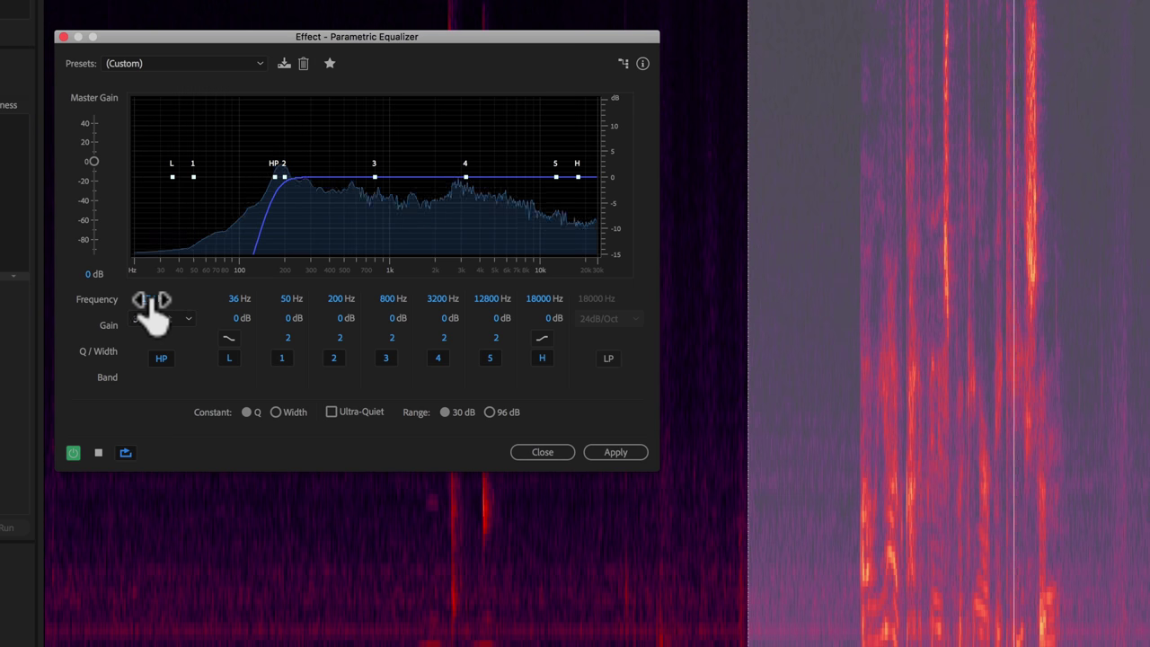
mouse_move(153, 299)
left_mouse_down()
mouse_move(180, 302)
mouse_move(135, 301)
mouse_move(157, 315)
left_mouse_up()
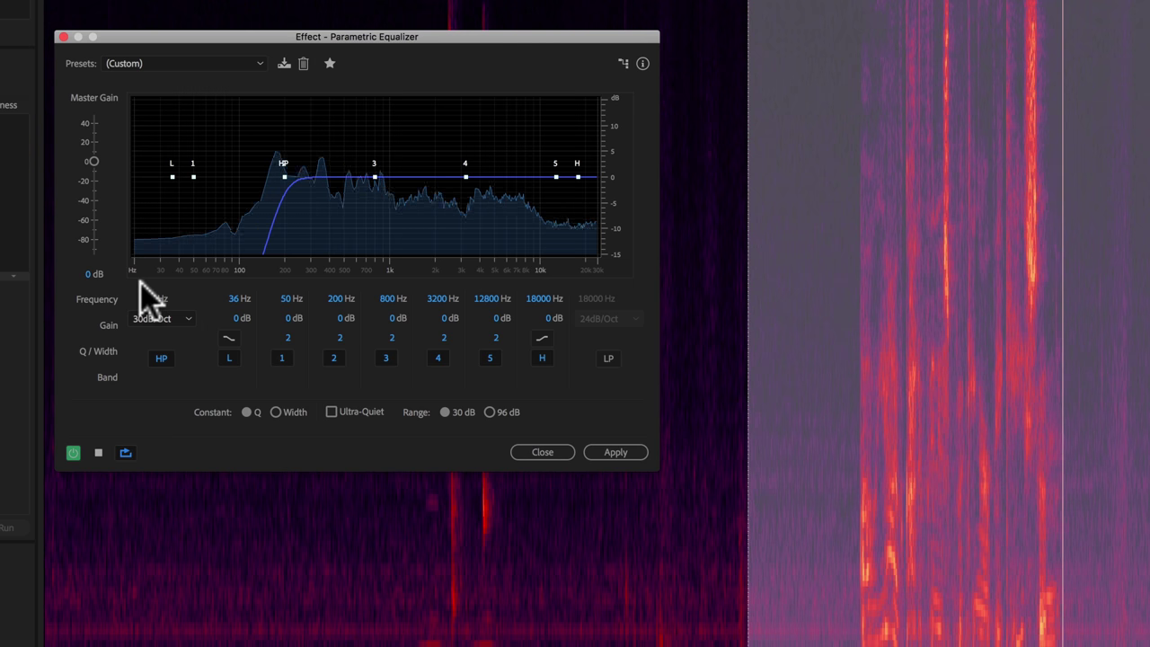
key("space")
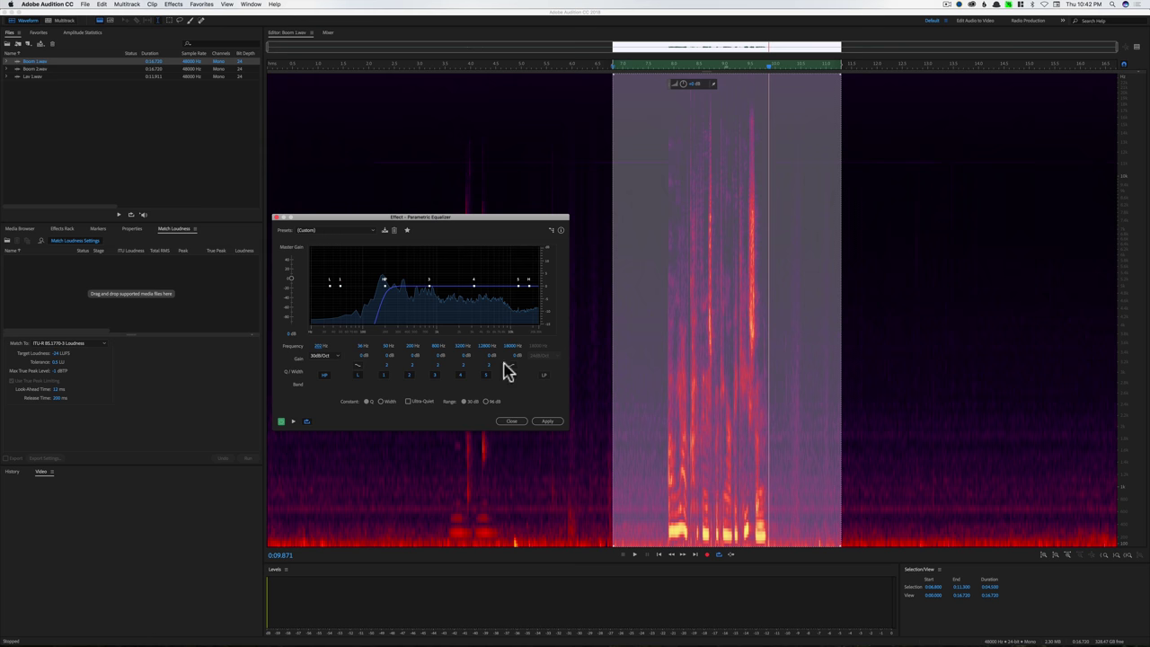
Step: Clear the selection and apply the Parametric Equalizer to the entire Boom 1.wav file
left_click(562, 476)
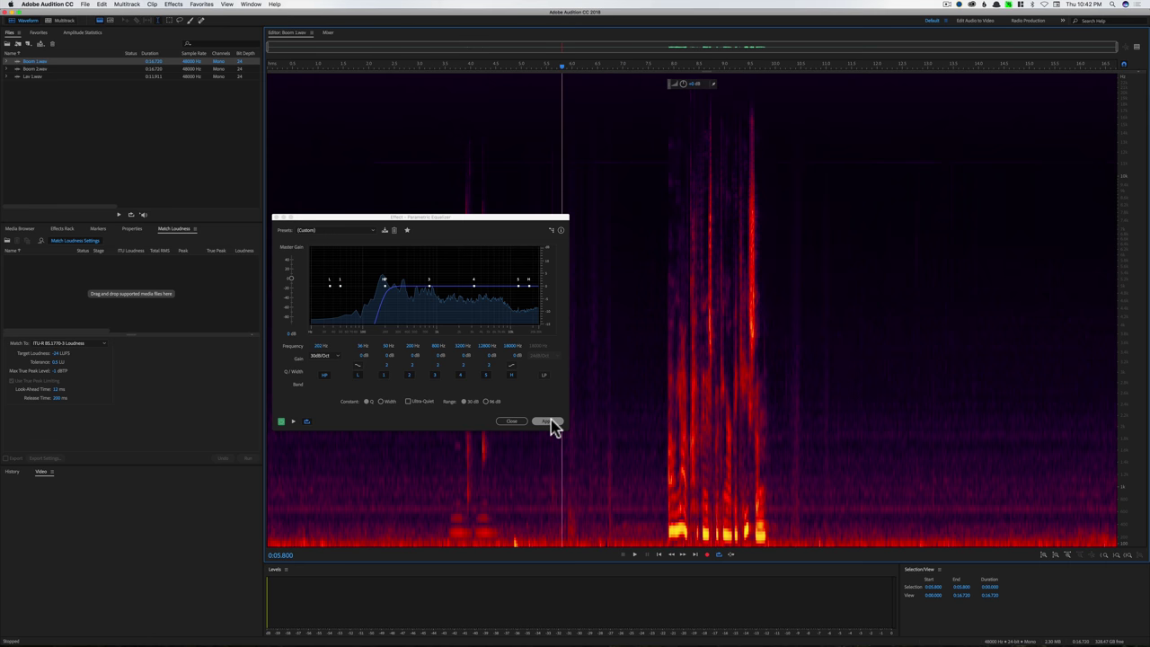
left_click(543, 422)
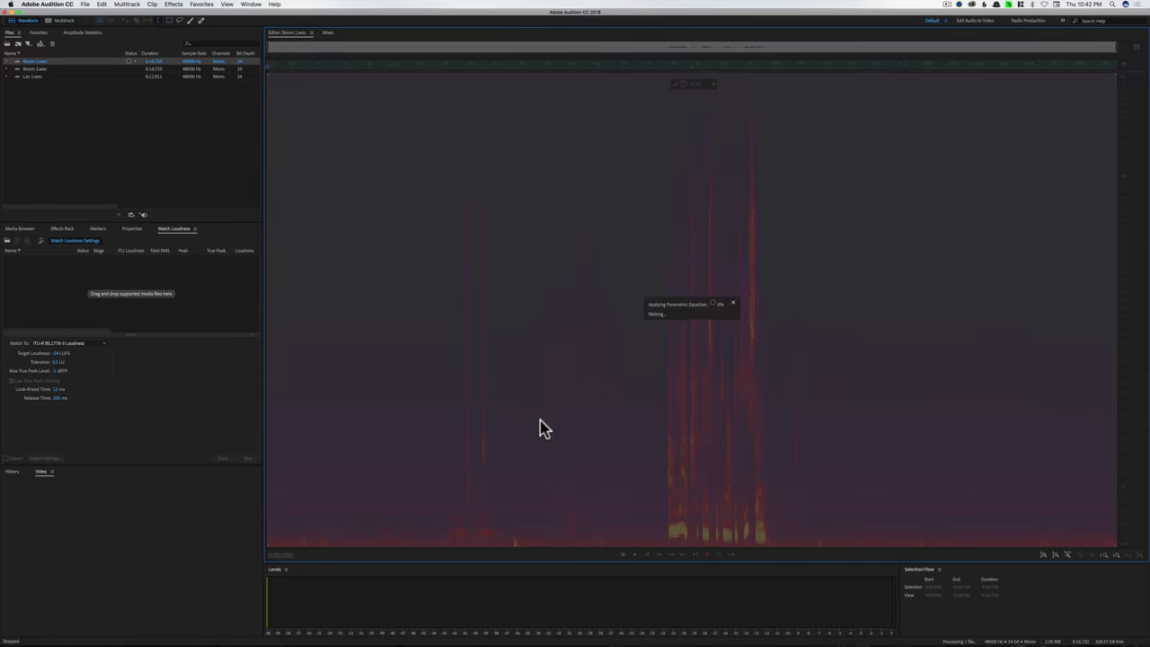
left_click(542, 423)
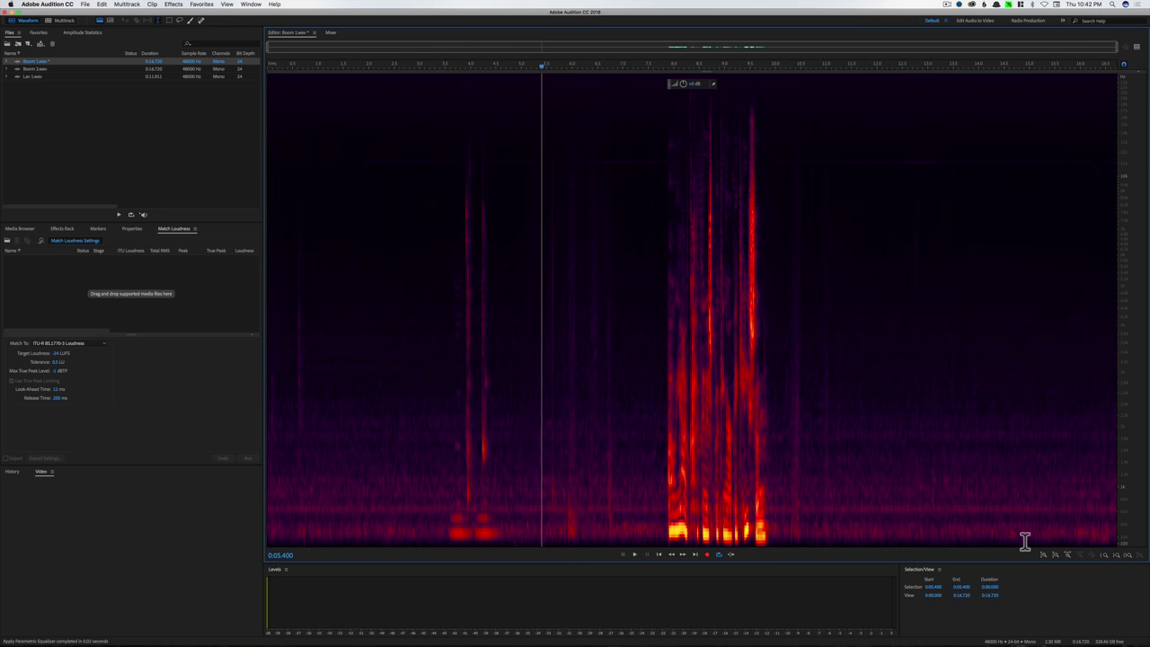
Step: Listen to the equalized Boom 1.wav from about 2.9 s up to just before the speech
left_click(414, 348)
key("space")
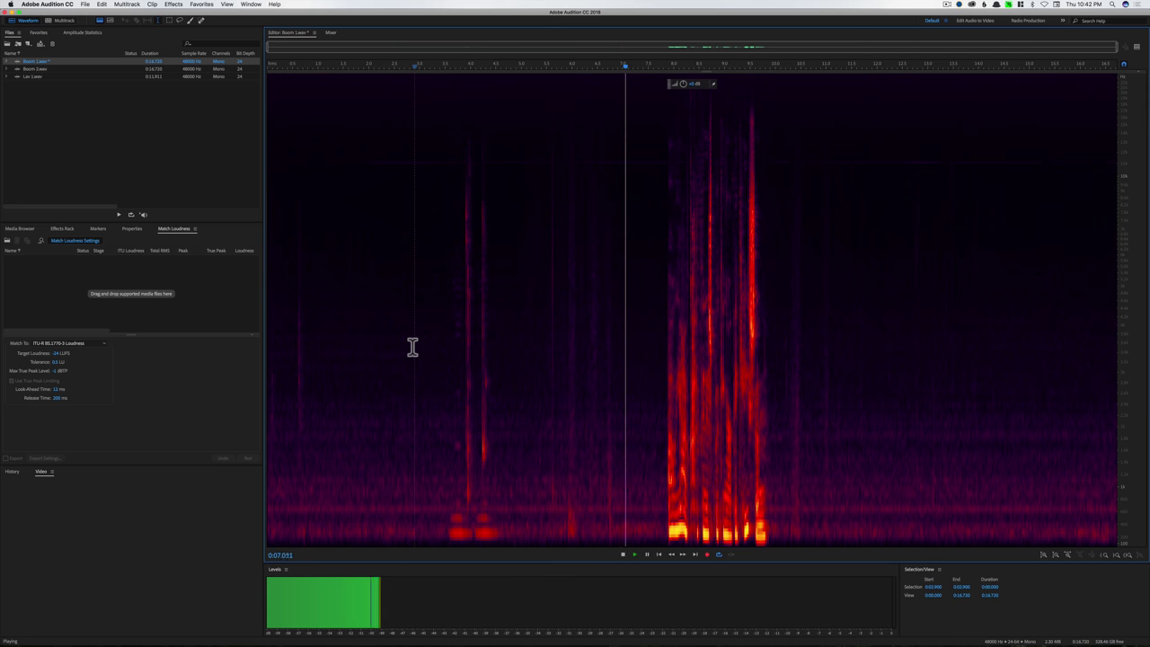
key("space")
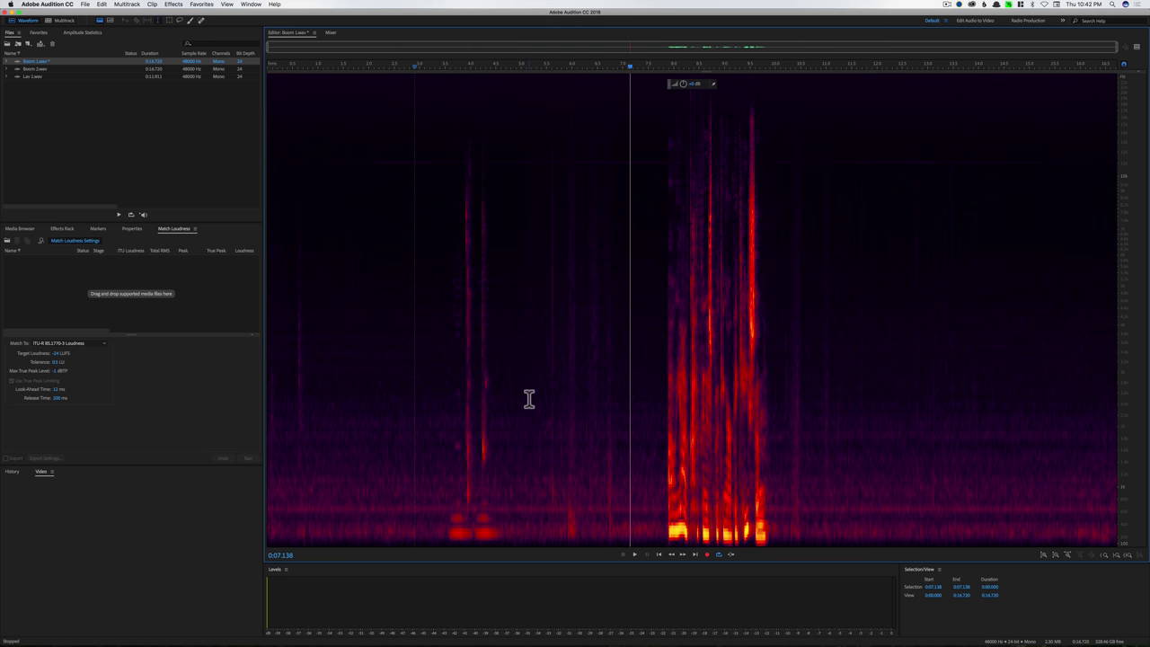
Step: Undo the equalizer, select the noise-only stretch from 11.2 s to 15.4 s, and scan its amplitude statistics
key("super+a")
left_click(851, 474)
left_click_drag(836, 473, 1048, 462)
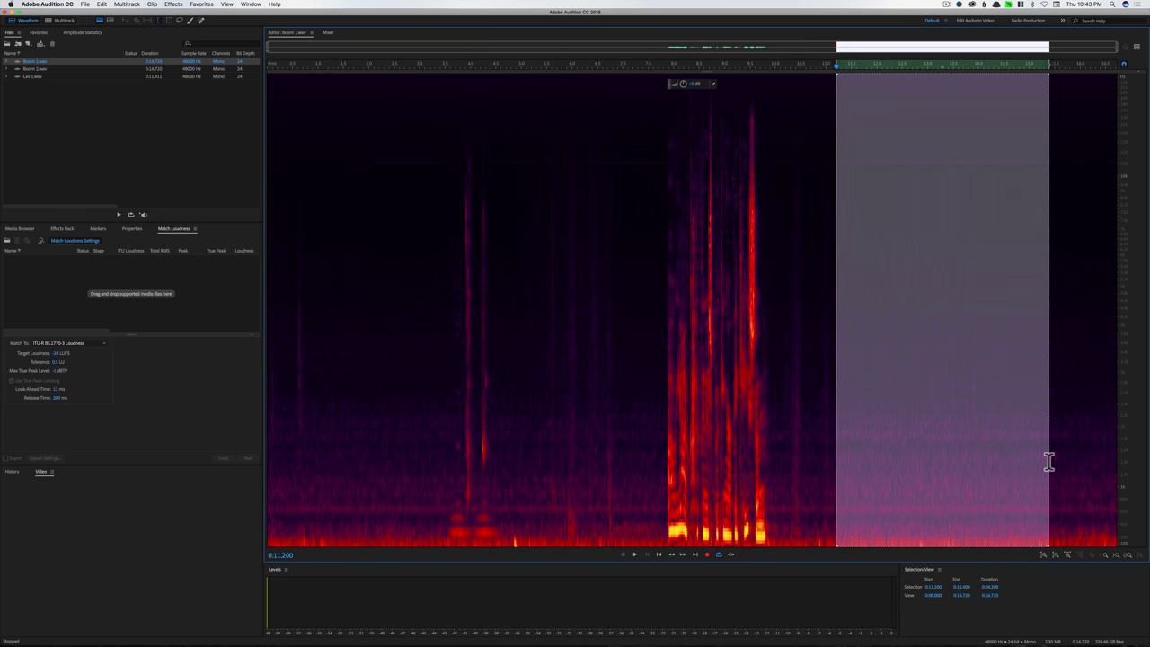
left_click(82, 32)
left_click(22, 212)
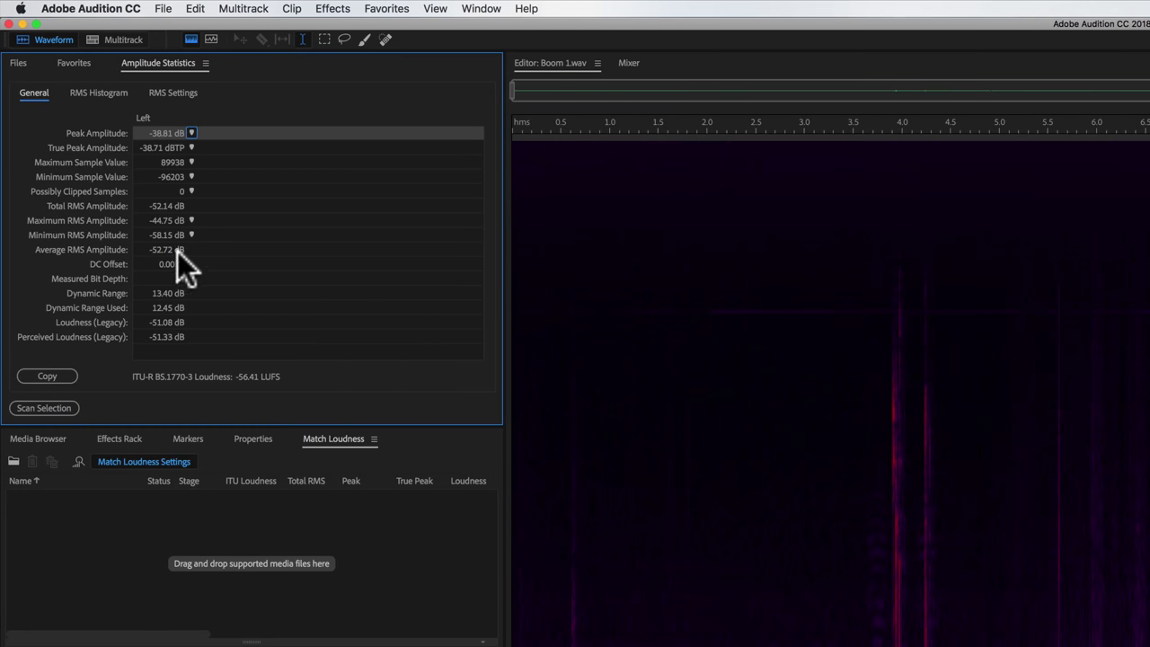
Step: Redo the equalizer, reselect the noise-only stretch from about 11.3 s, scan its amplitude statistics, and clear the selection
left_click(1047, 385)
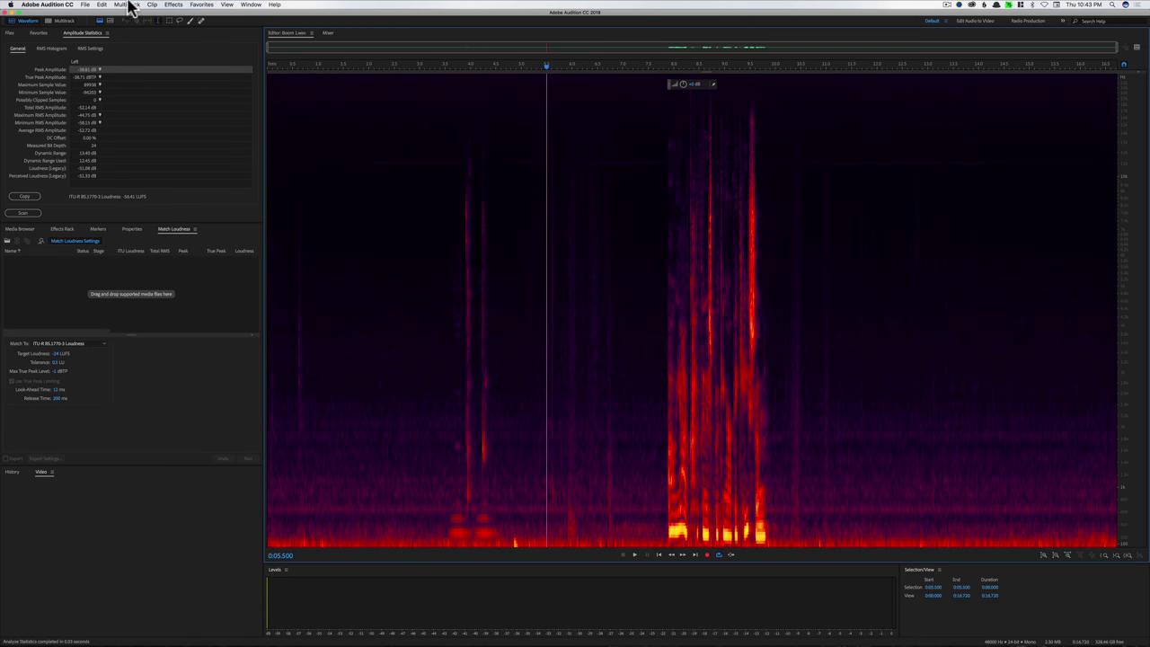
left_click(195, 8)
left_click(106, 21)
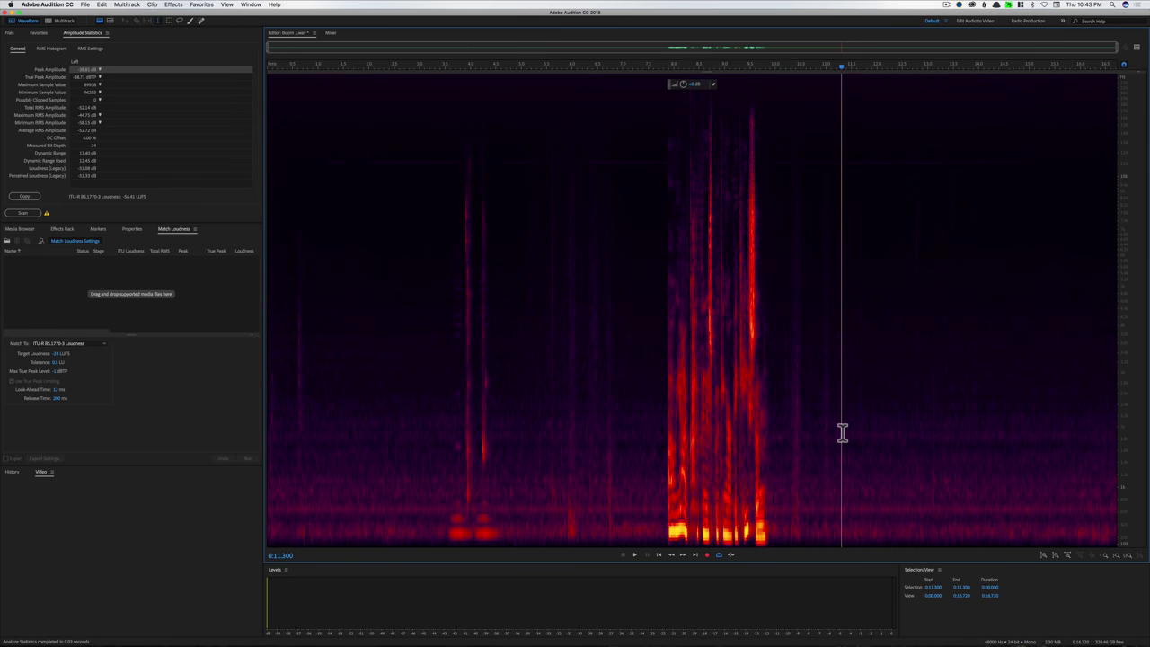
left_click_drag(843, 434, 1035, 437)
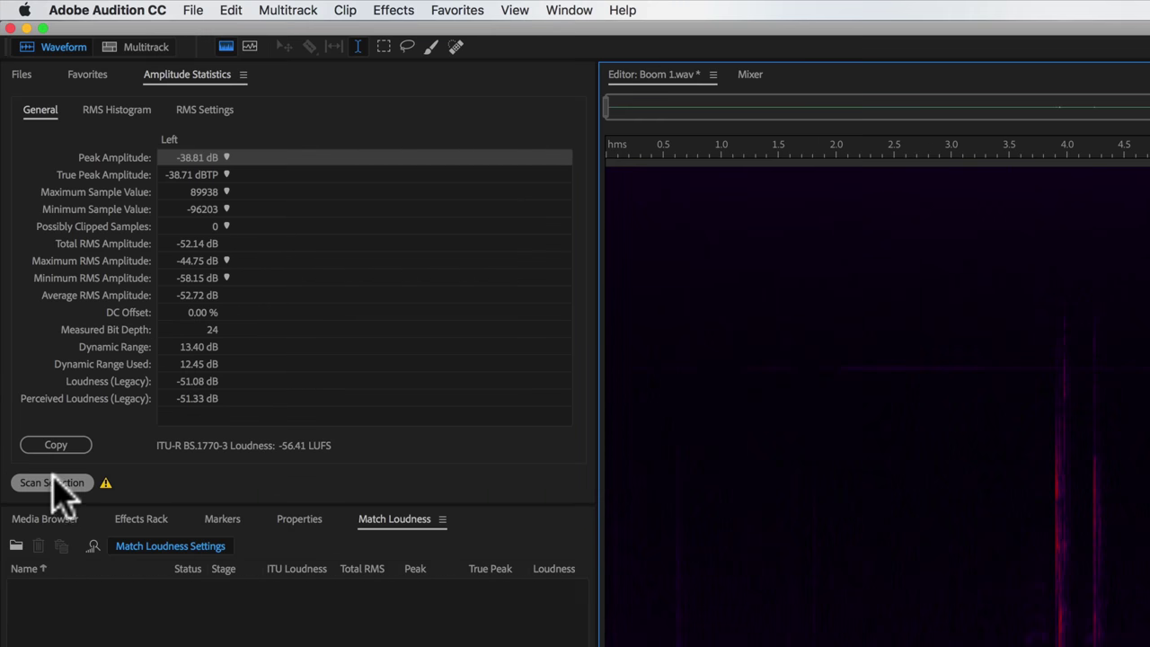
left_click(38, 357)
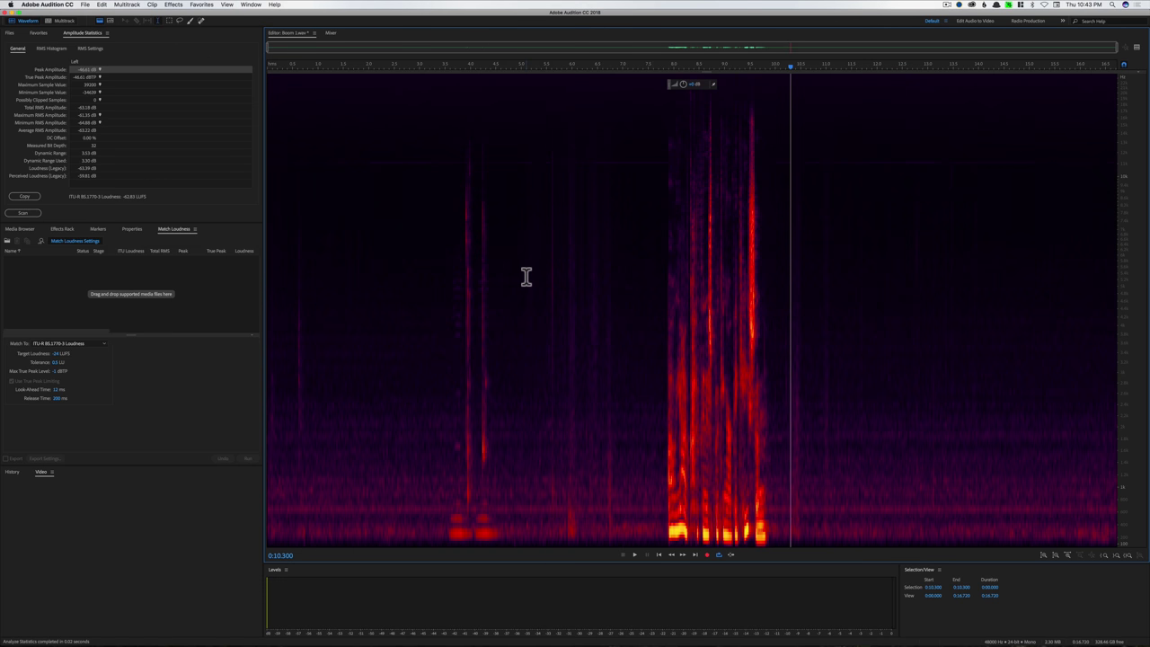
left_click(526, 276)
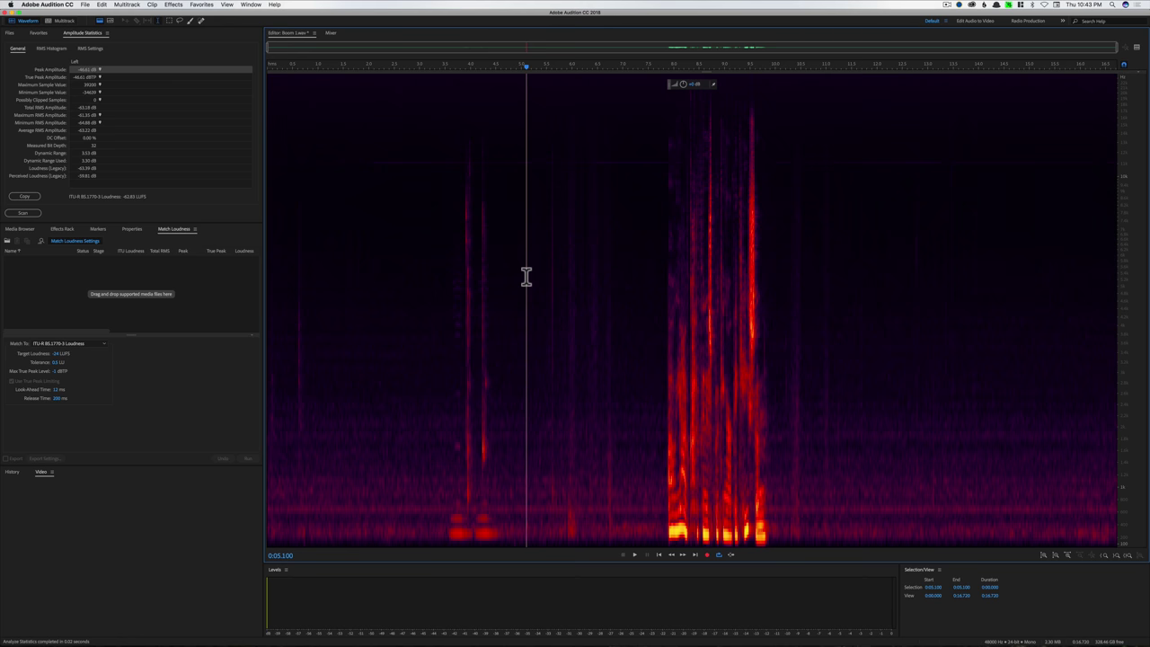
left_click(510, 310)
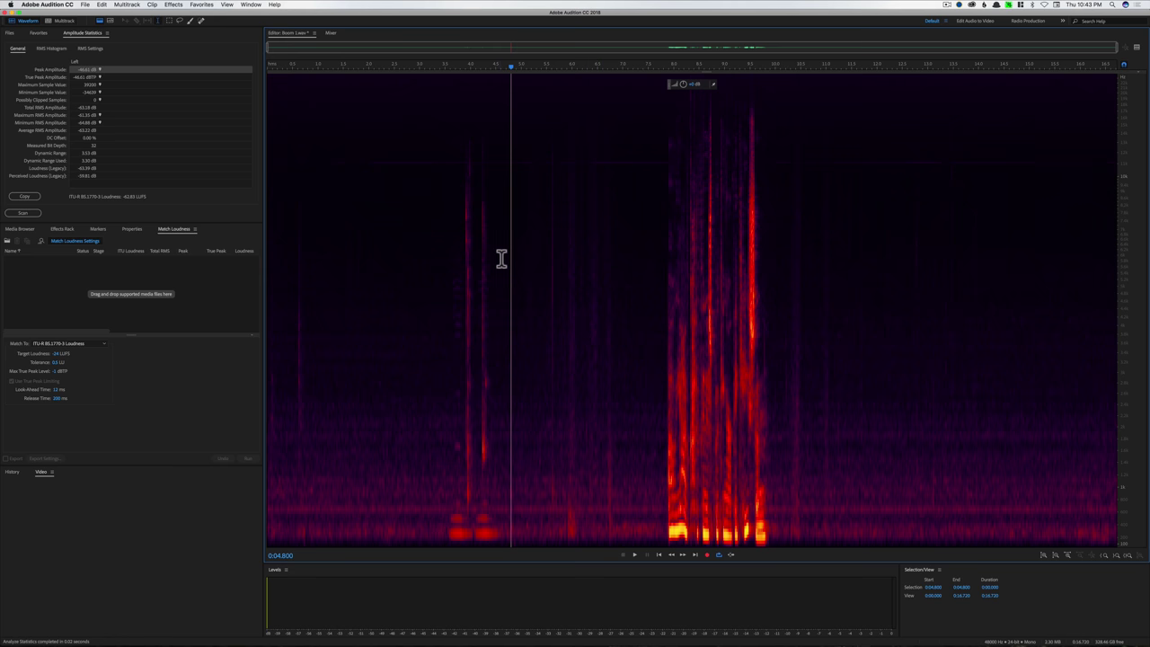
Step: Open the DeHummer noise reduction effect for Boom 1.wav and set its base filter frequency to 630 Hz
left_click(173, 5)
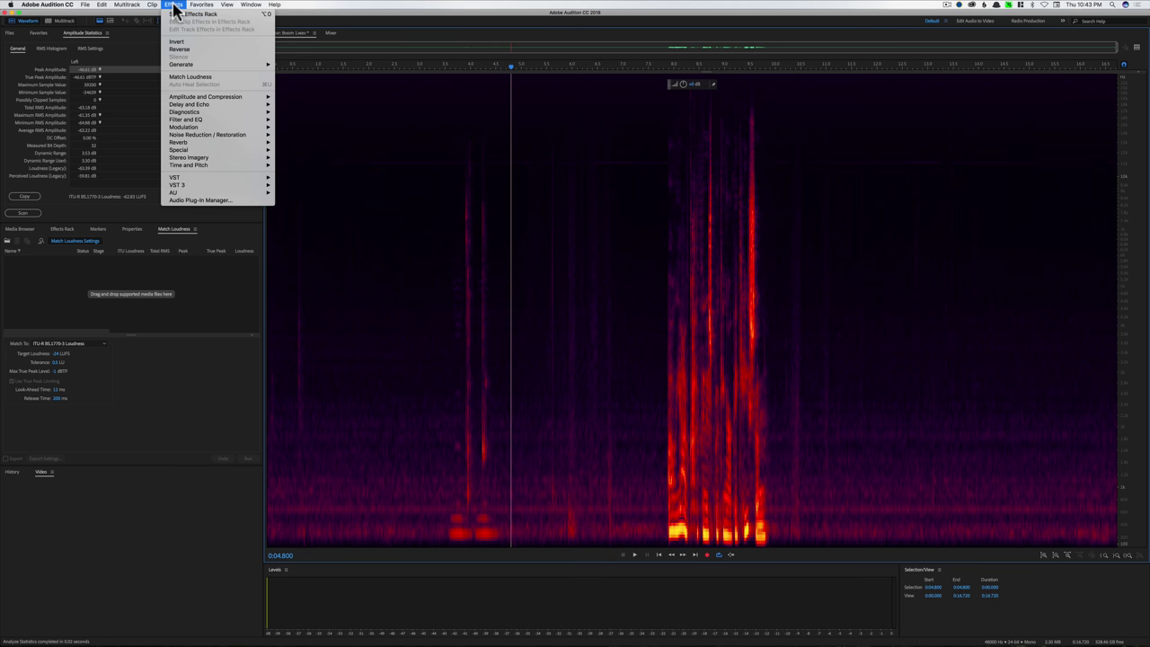
mouse_move(192, 112)
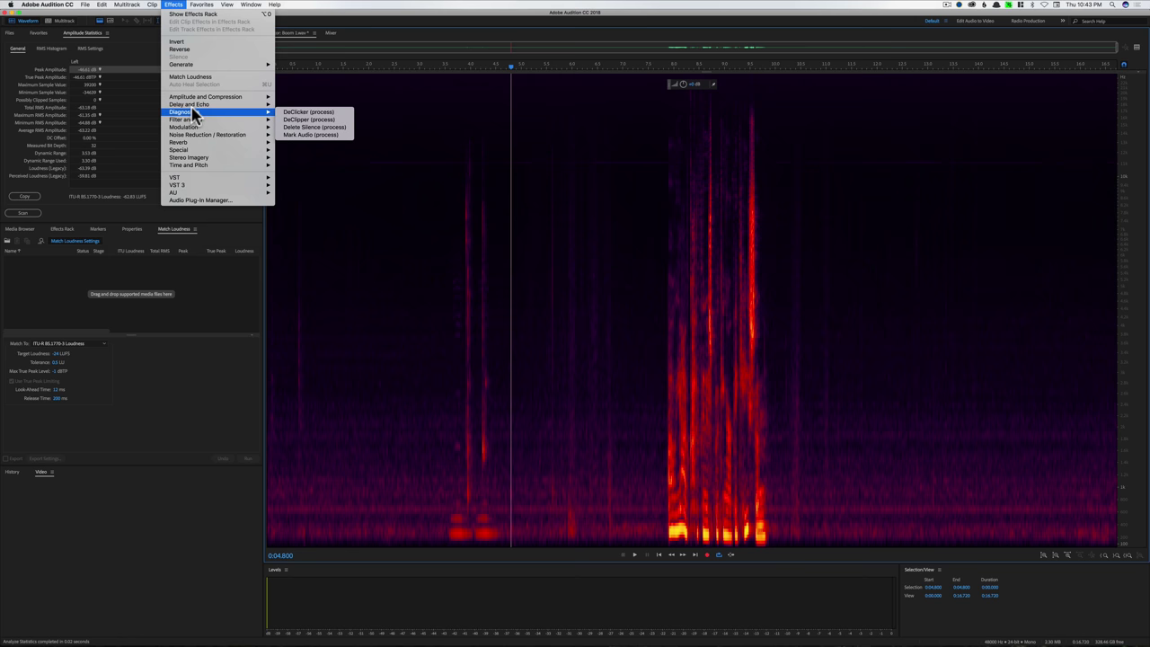
mouse_move(206, 134)
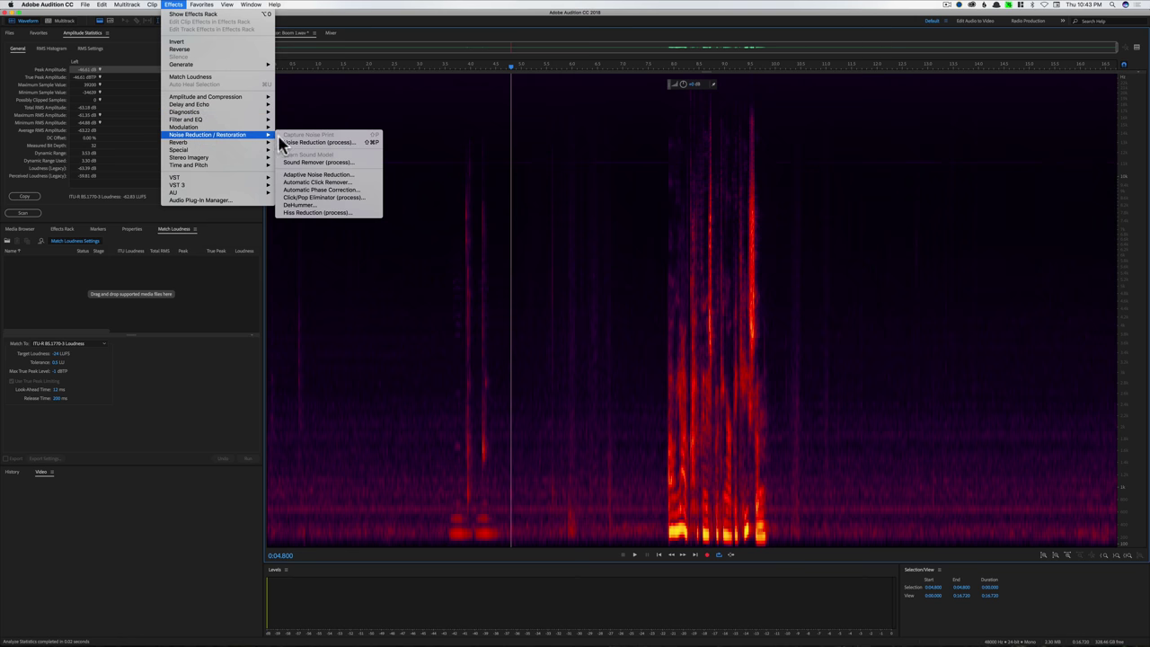
left_click(323, 205)
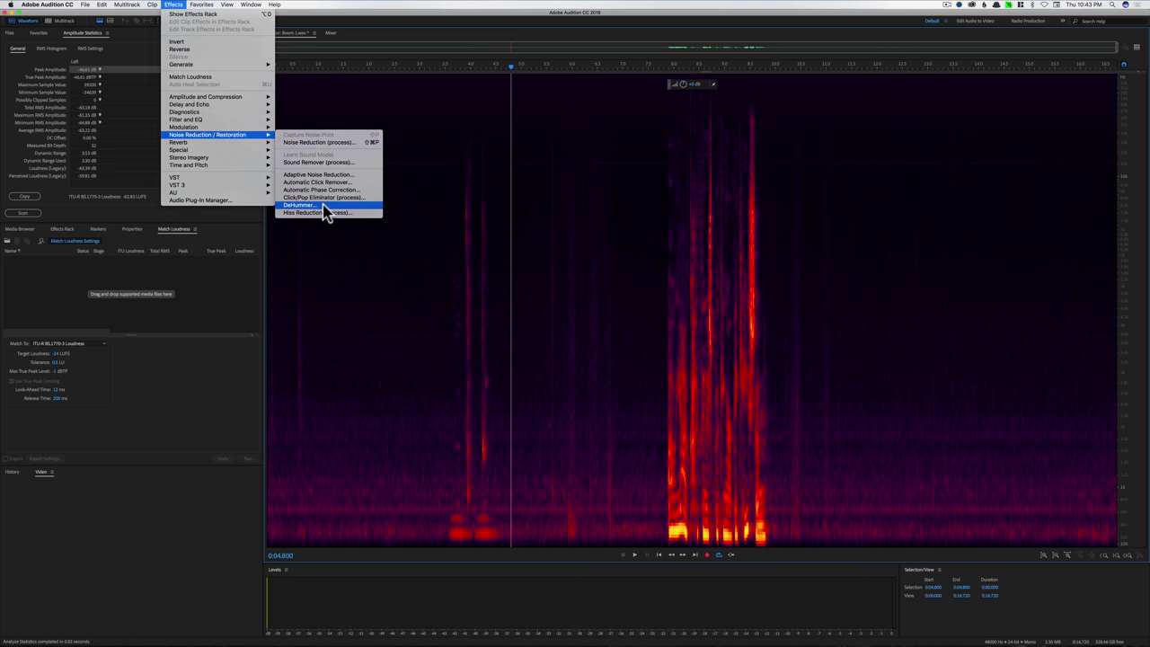
left_click_drag(503, 288, 936, 158)
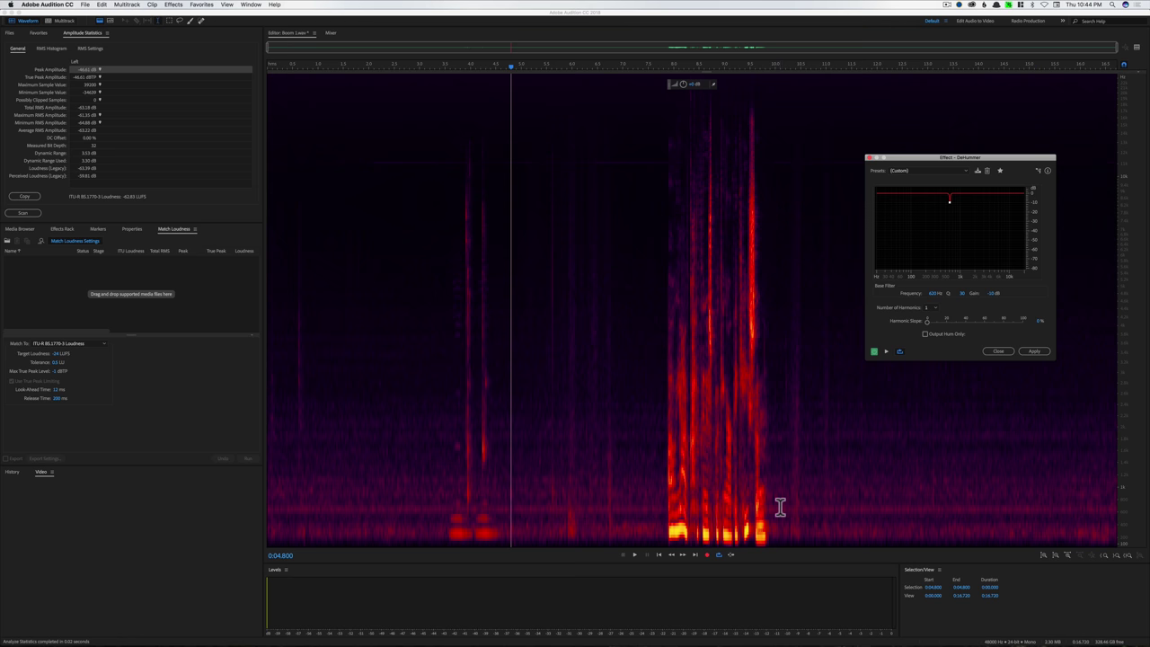
left_click_drag(945, 160, 868, 267)
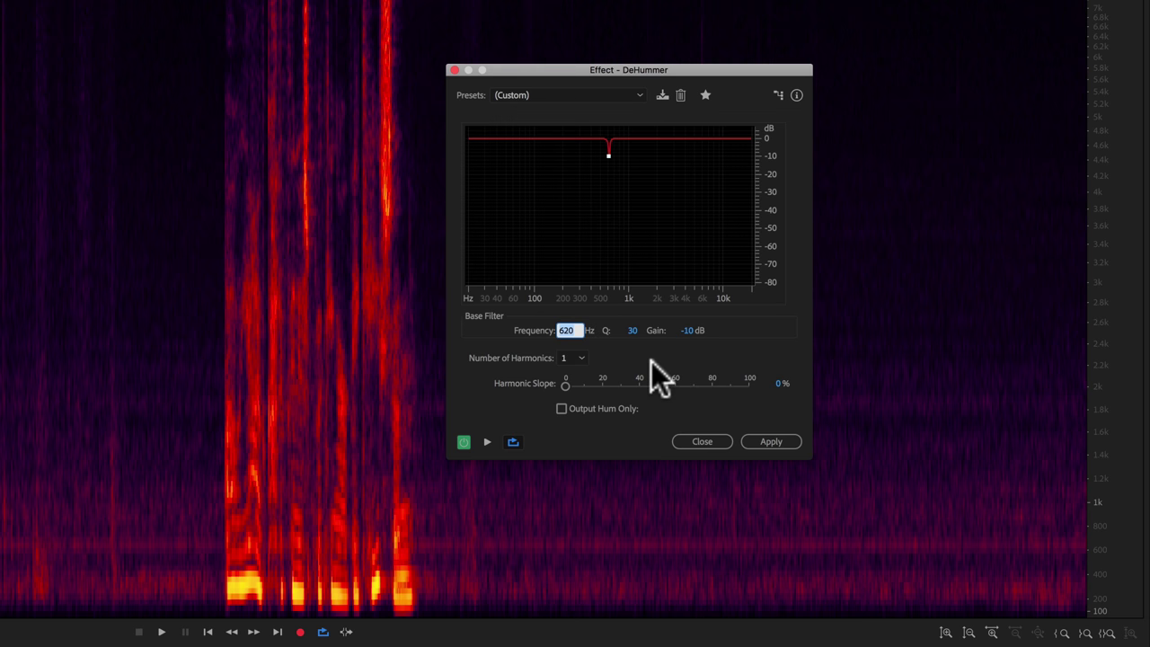
type("630")
key("Return")
Step: Try out other Q values for the DeHummer's base filter, ending at a Q of 30
left_click_drag(633, 331, 233, 303)
left_click_drag(630, 329, 484, 299)
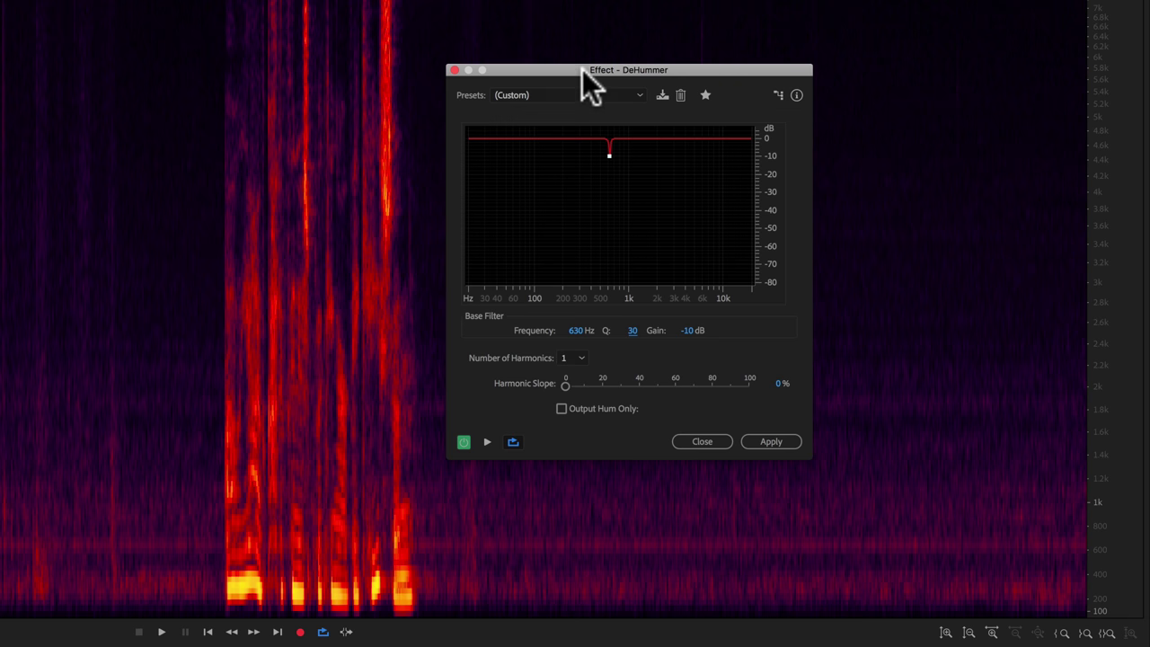
mouse_move(582, 70)
left_mouse_down()
mouse_move(637, 0)
mouse_move(600, 57)
left_mouse_up()
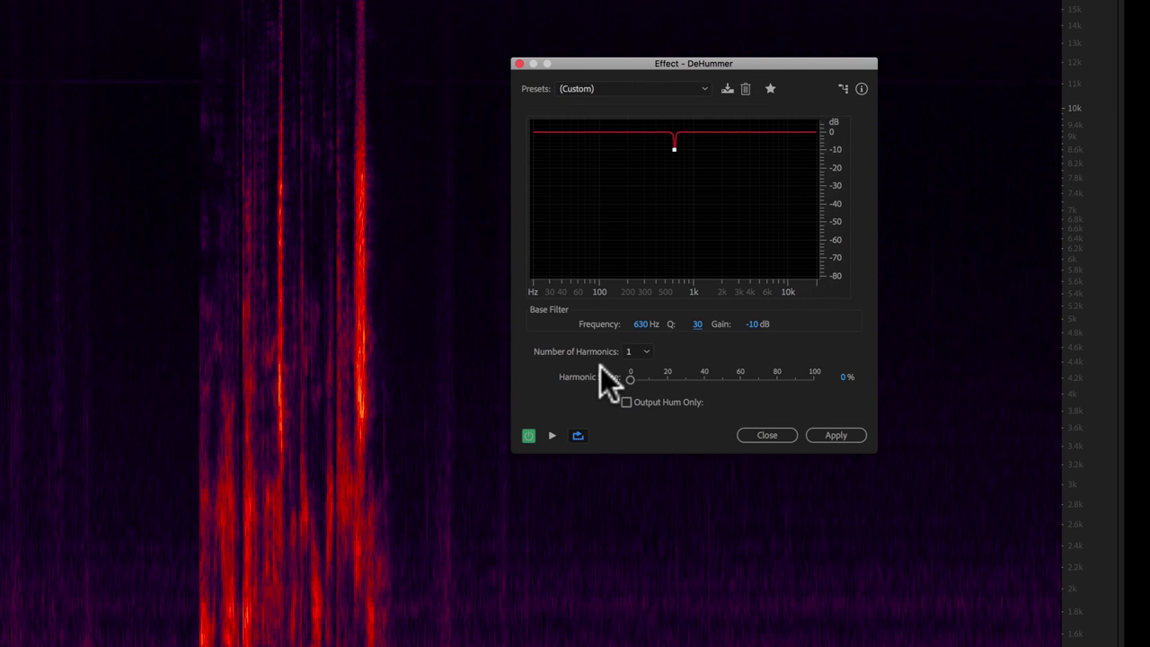
Step: Try four harmonics in the DeHummer and return the number of harmonics to 1
left_click(646, 349)
left_click(641, 414)
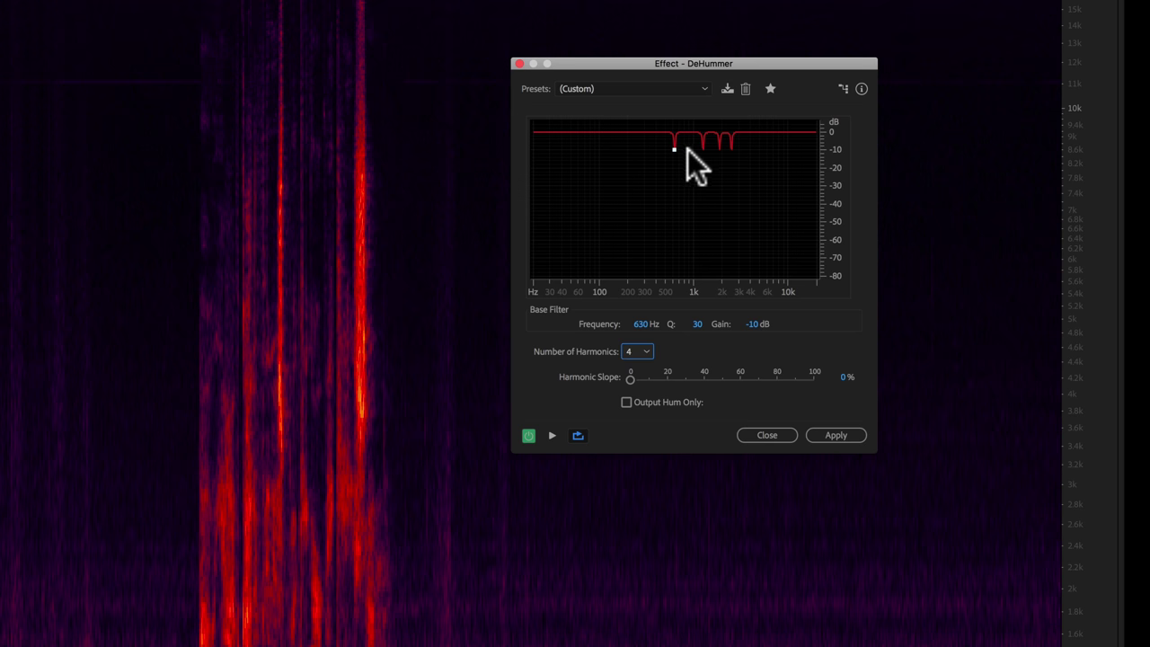
mouse_move(675, 150)
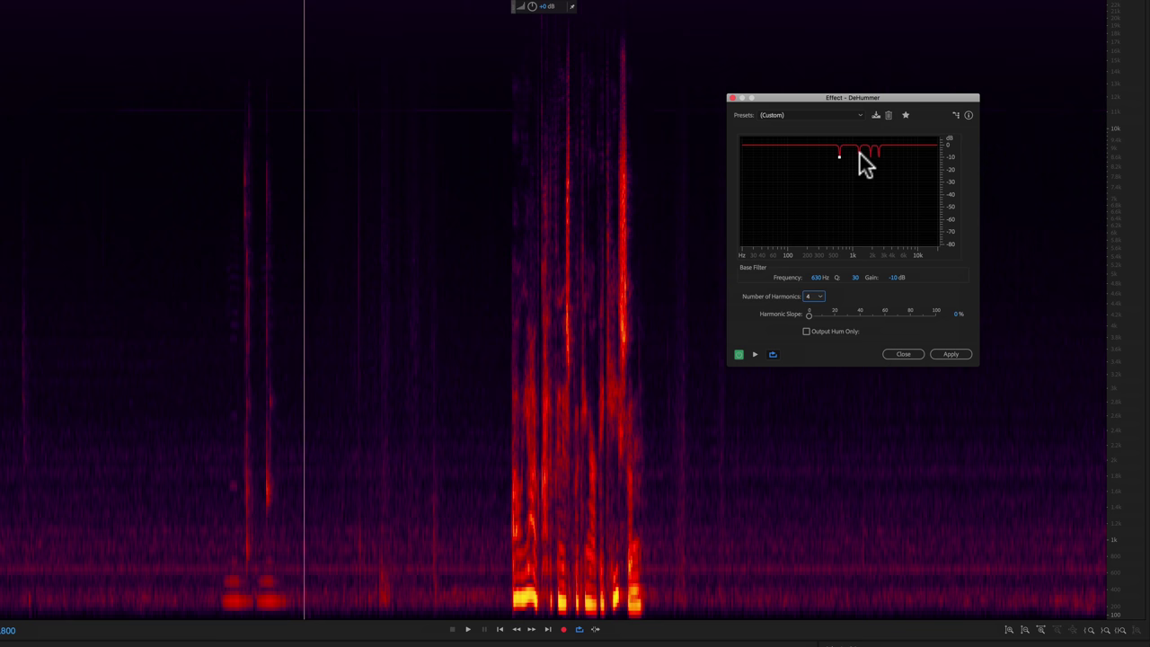
mouse_move(837, 155)
left_click(821, 296)
left_click(817, 306)
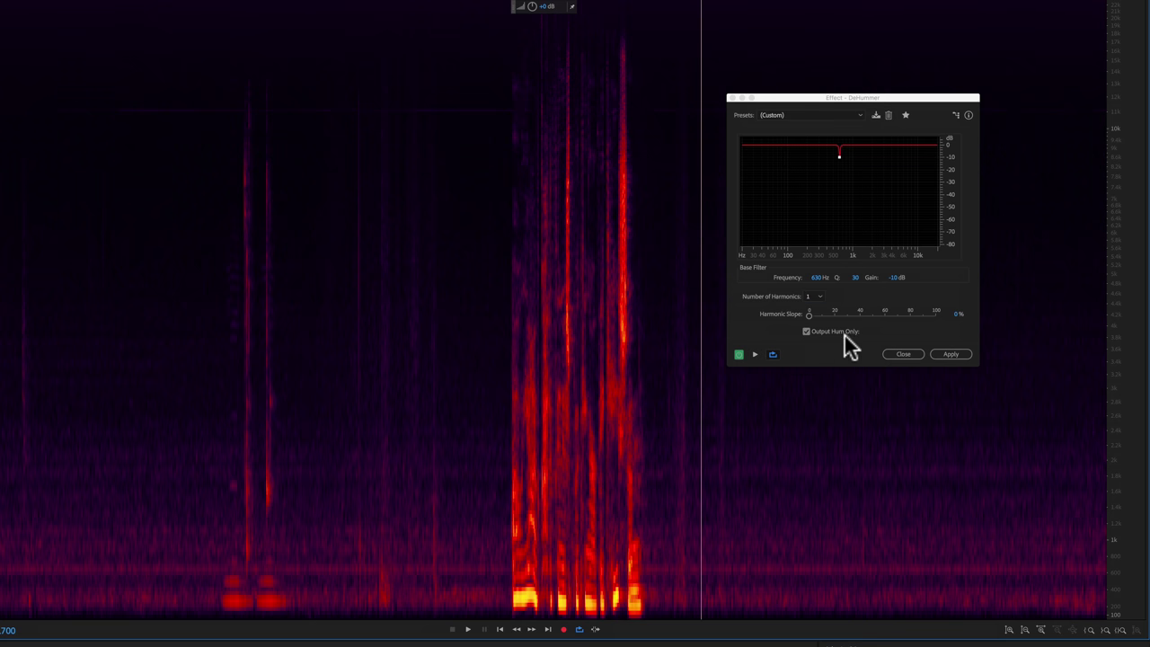
Step: Preview the hum-only output, and apply the DeHummer with hum-only output off to the entire Boom 1.wav file
left_click(756, 353)
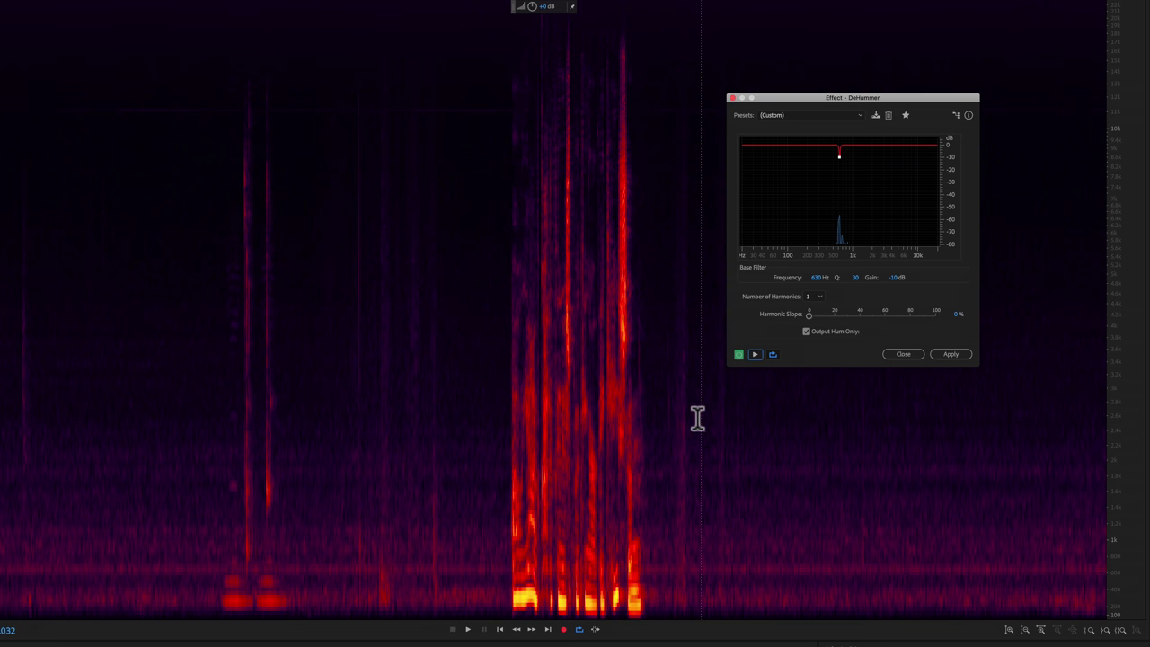
left_click(821, 376)
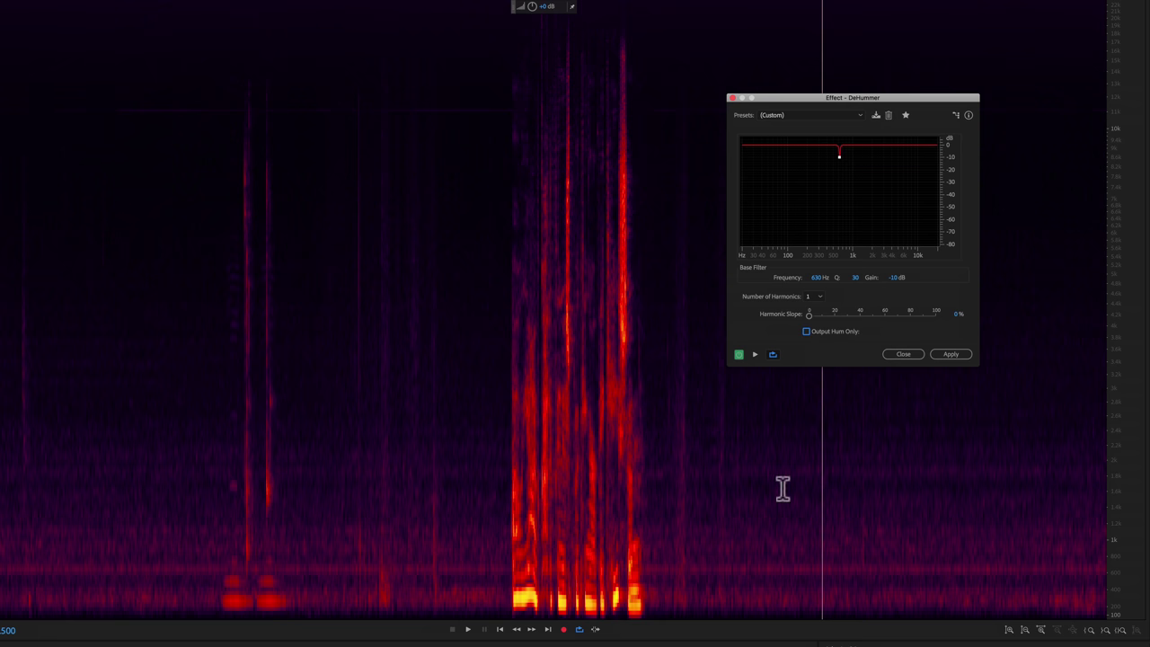
left_click(951, 354)
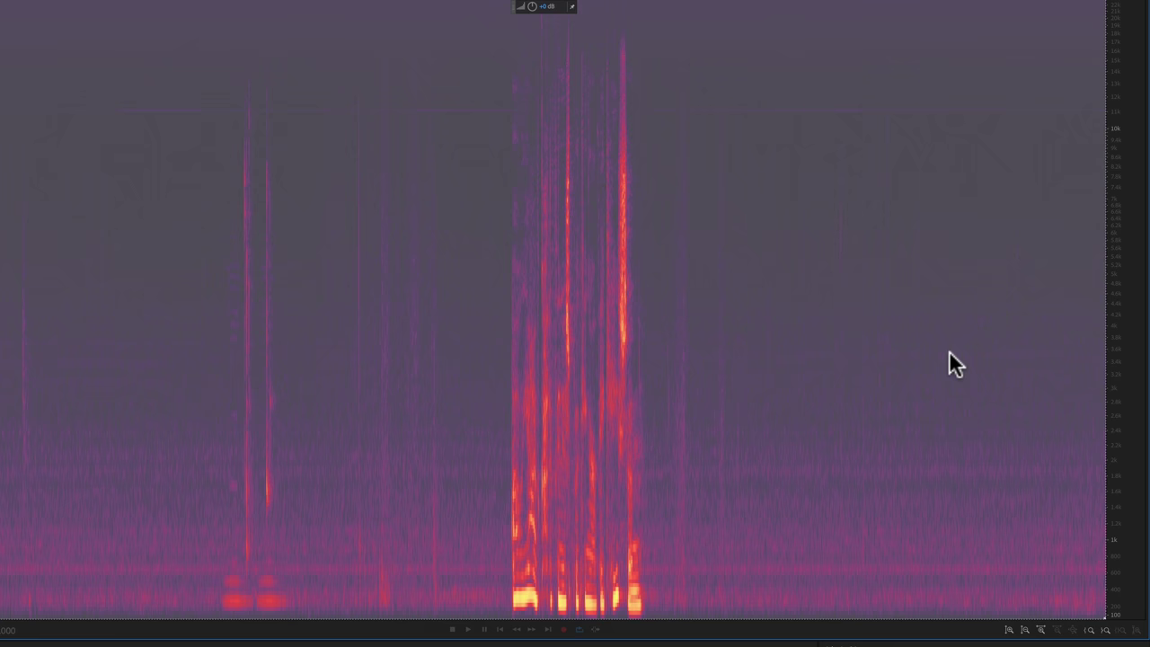
left_click(845, 435)
left_click(183, 74)
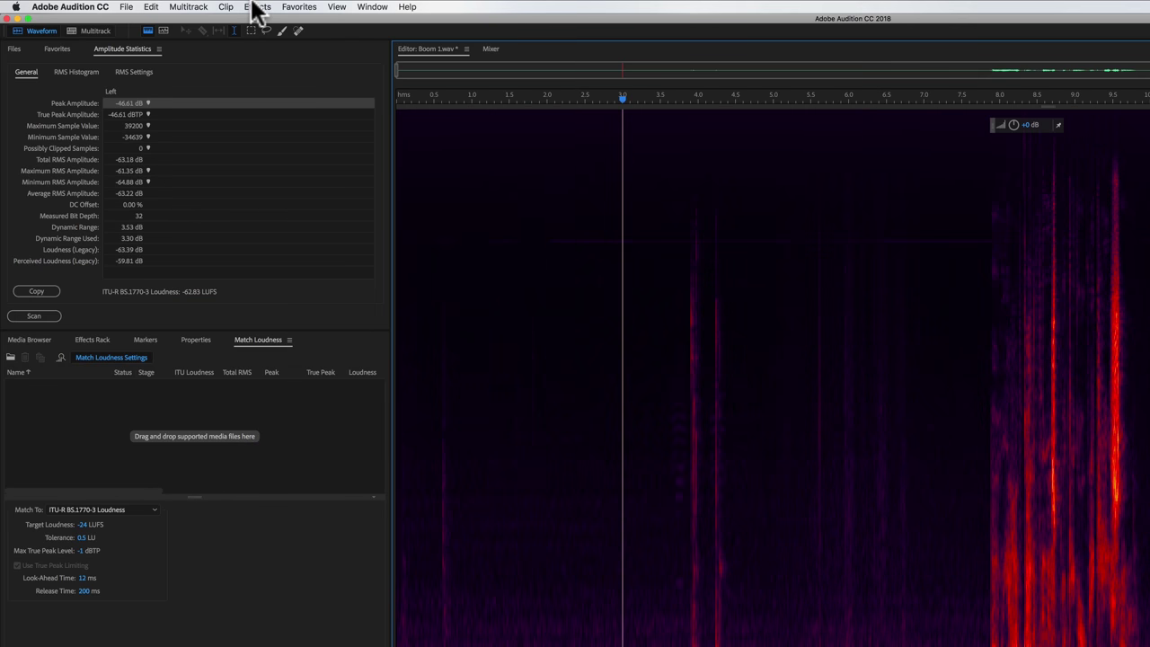
Step: Reopen the DeHummer, set its base frequency to 620 Hz, and apply it to the entire Boom 1.wav file
left_click(257, 7)
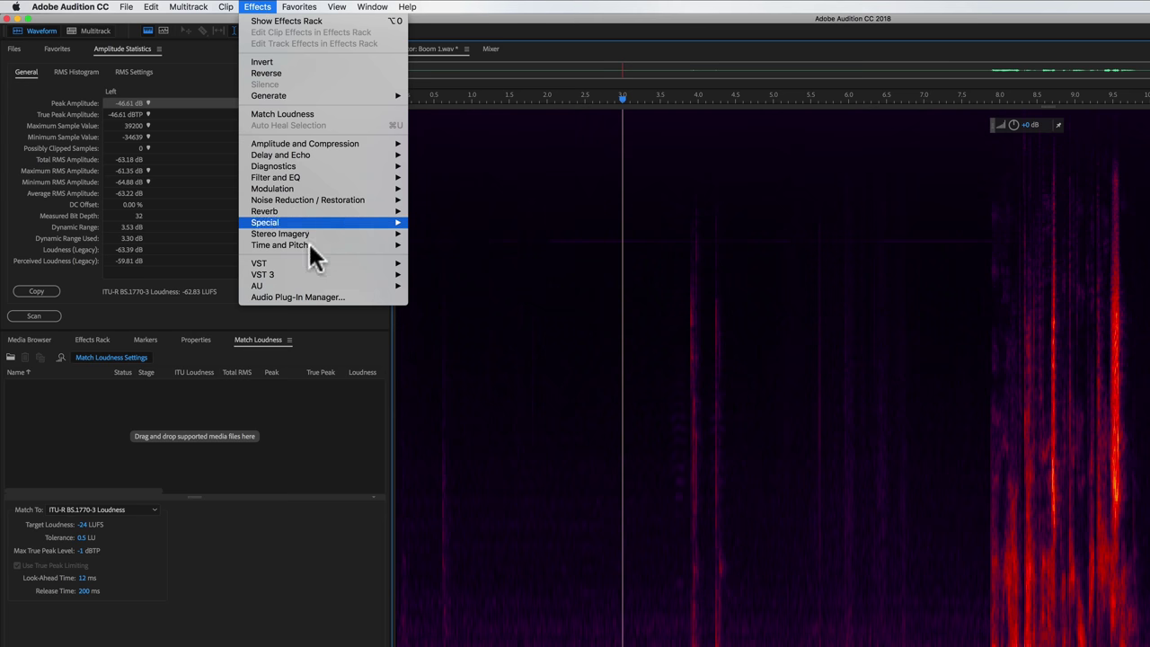
mouse_move(310, 199)
left_click(465, 302)
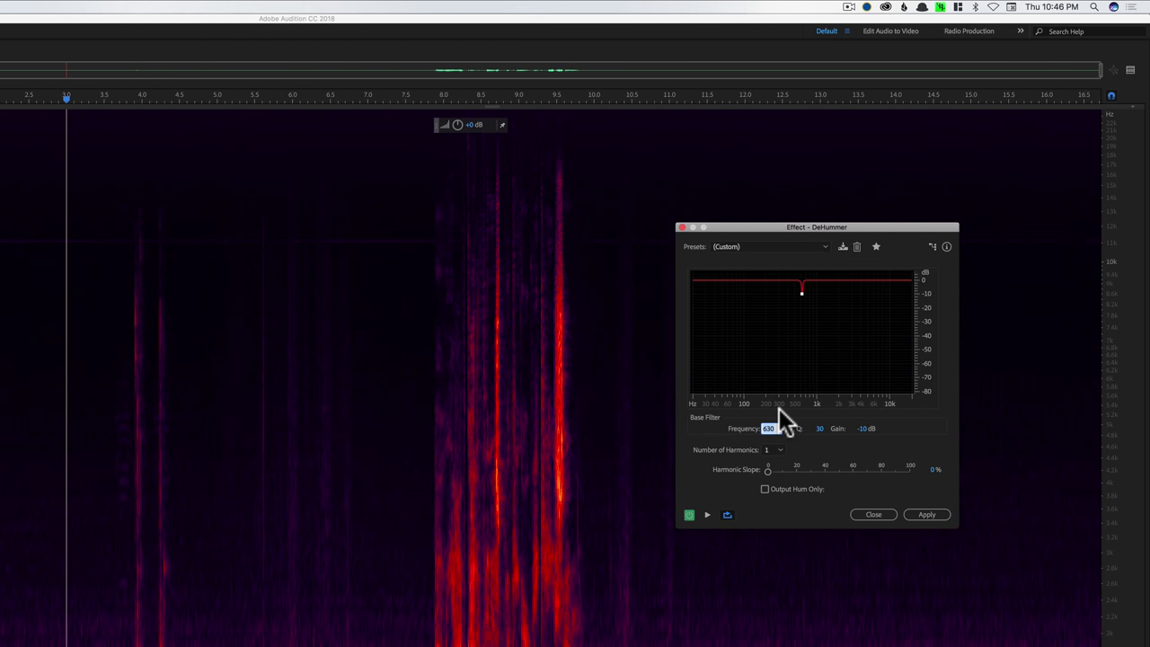
type("620")
key("Return")
left_click(927, 515)
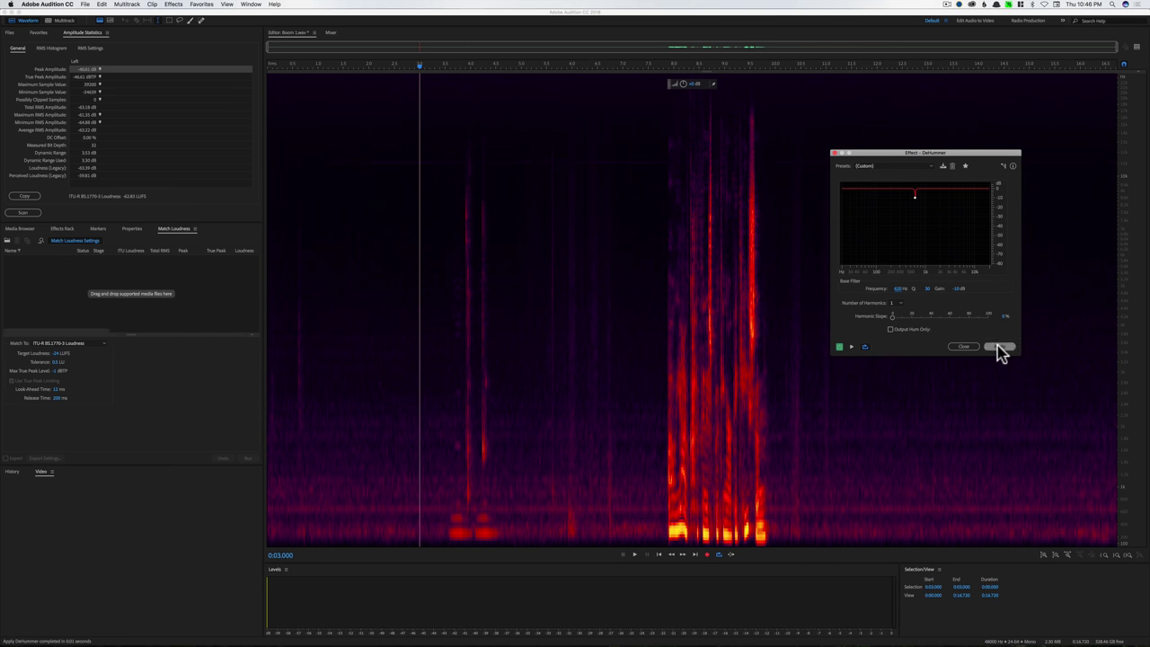
left_click(1001, 347)
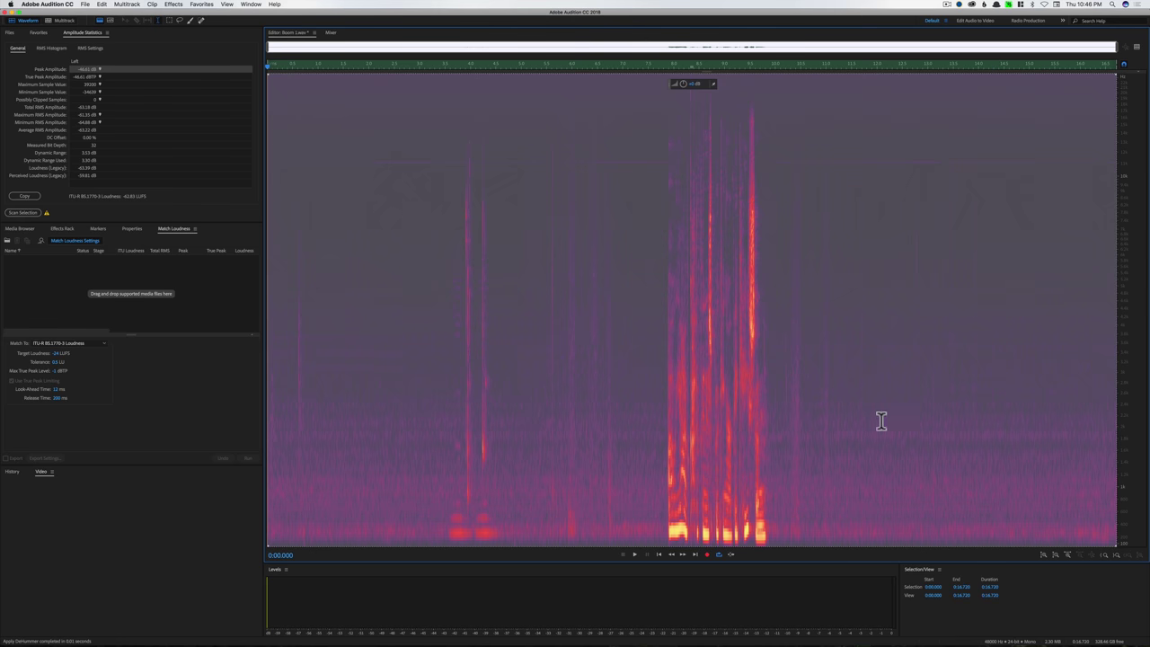
left_click(882, 422)
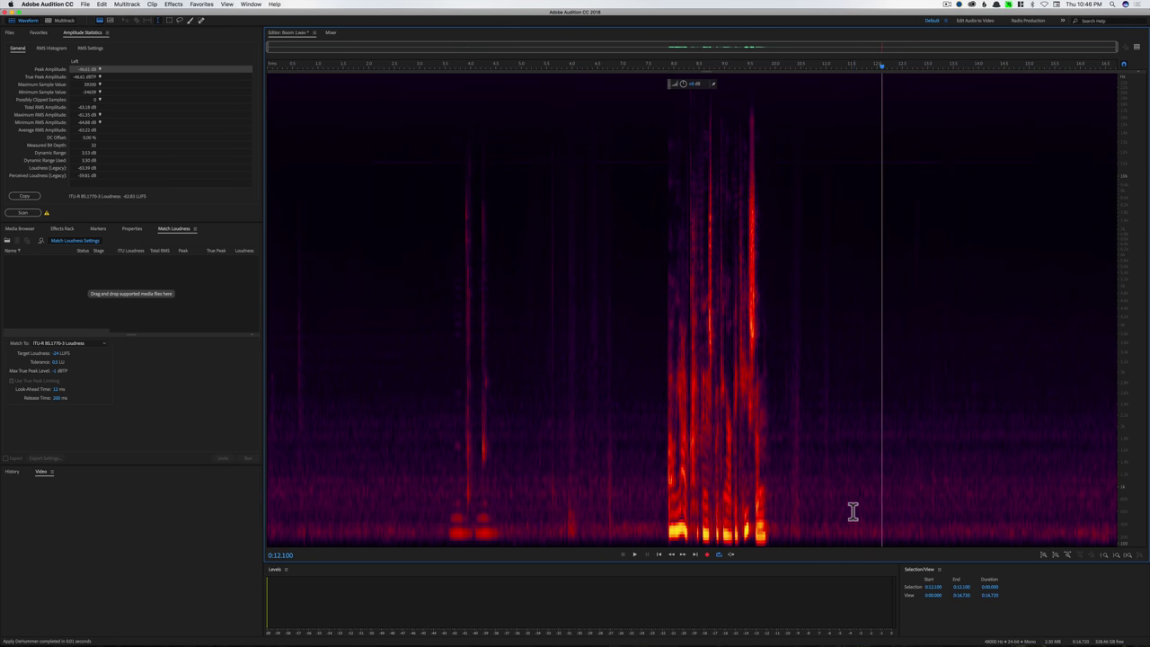
Step: Select the noise-only stretch from 10.9 s to 15.4 s, listen to it looped, and clear the selection
left_click_drag(821, 493, 1048, 484)
key("space")
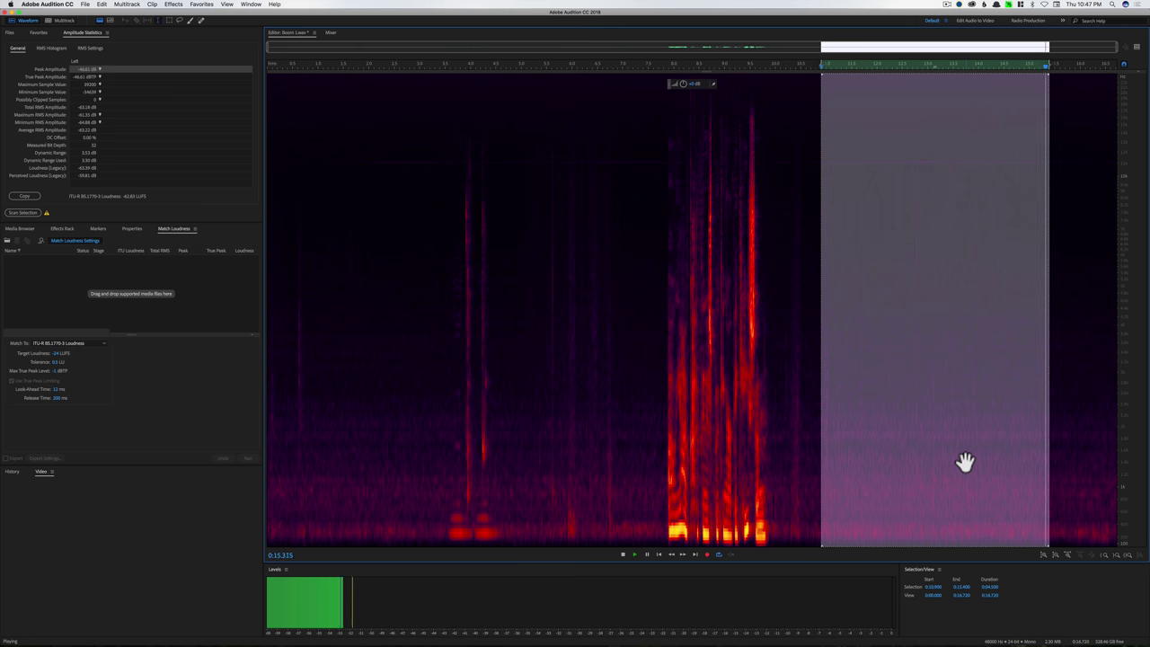
key("space")
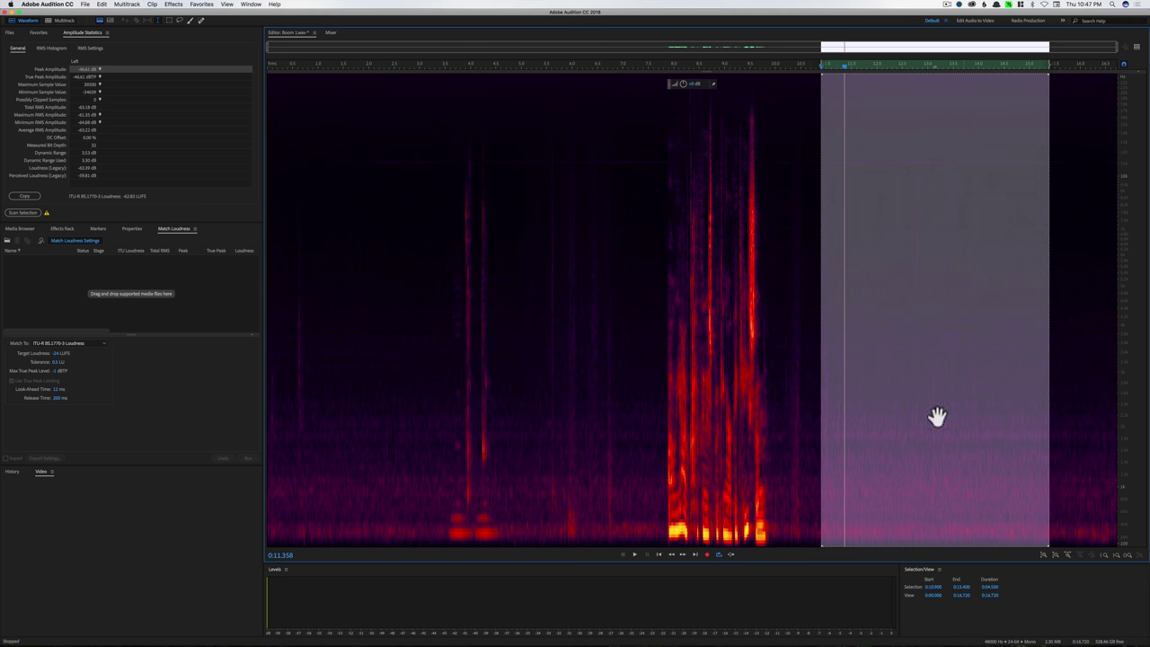
left_click(810, 302)
key("space")
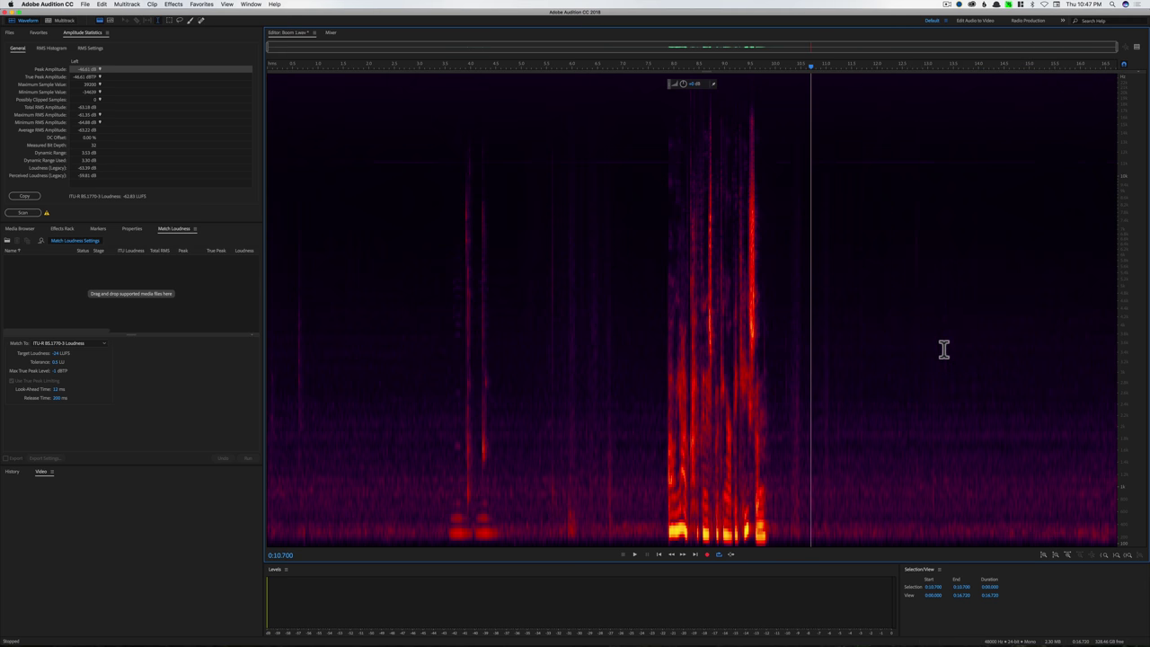
left_click(848, 256)
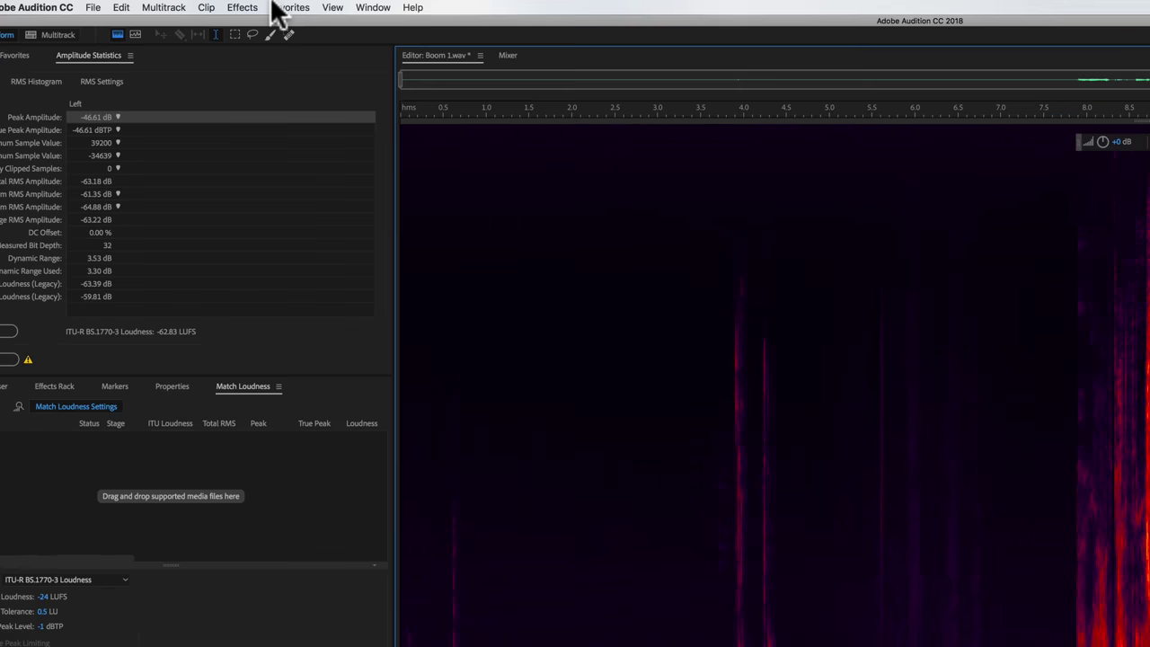
Step: Open the Parametric Equalizer, turn off its high-pass filter, and turn on its low-pass filter
left_click(174, 4)
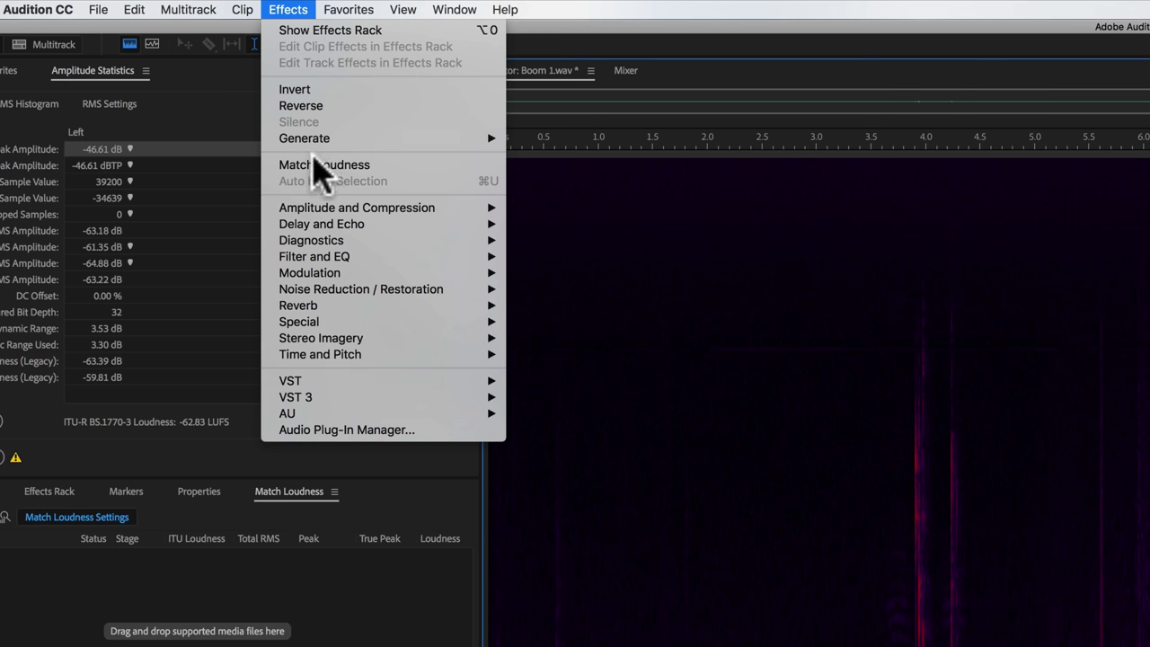
mouse_move(204, 107)
mouse_move(360, 257)
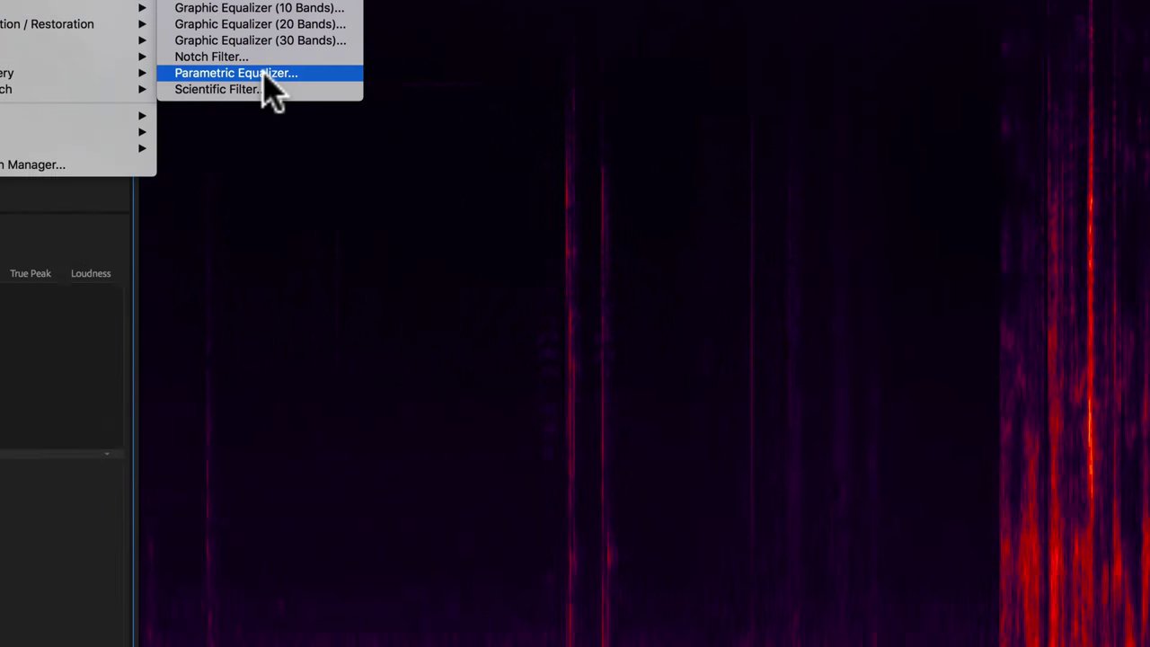
left_click(263, 73)
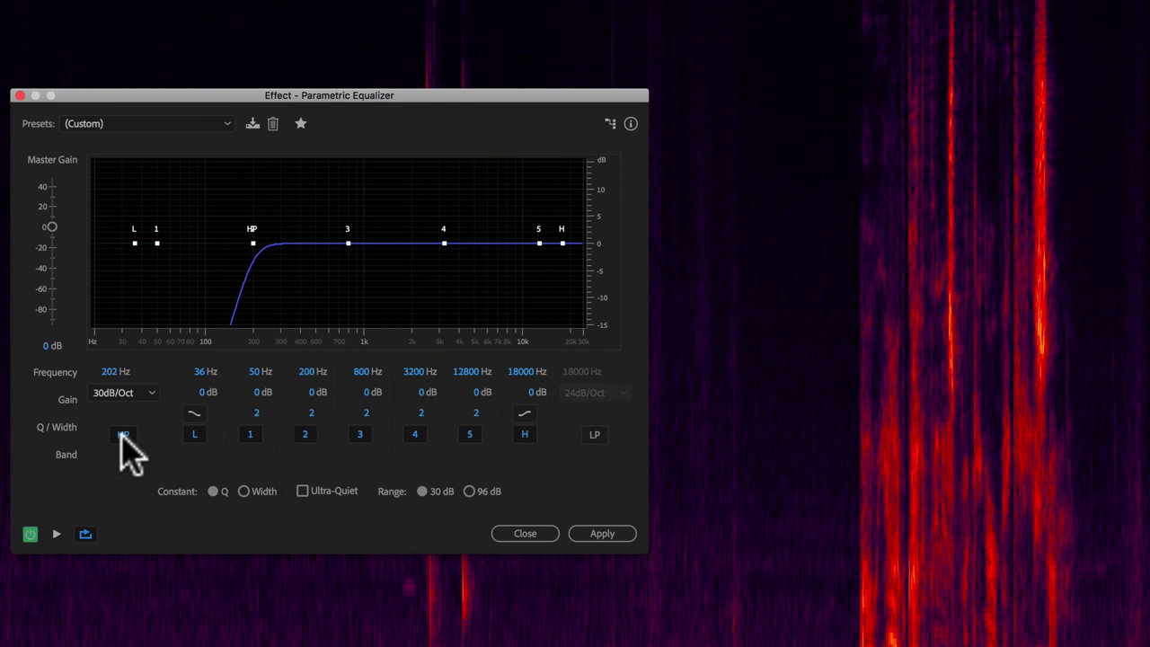
left_click(124, 436)
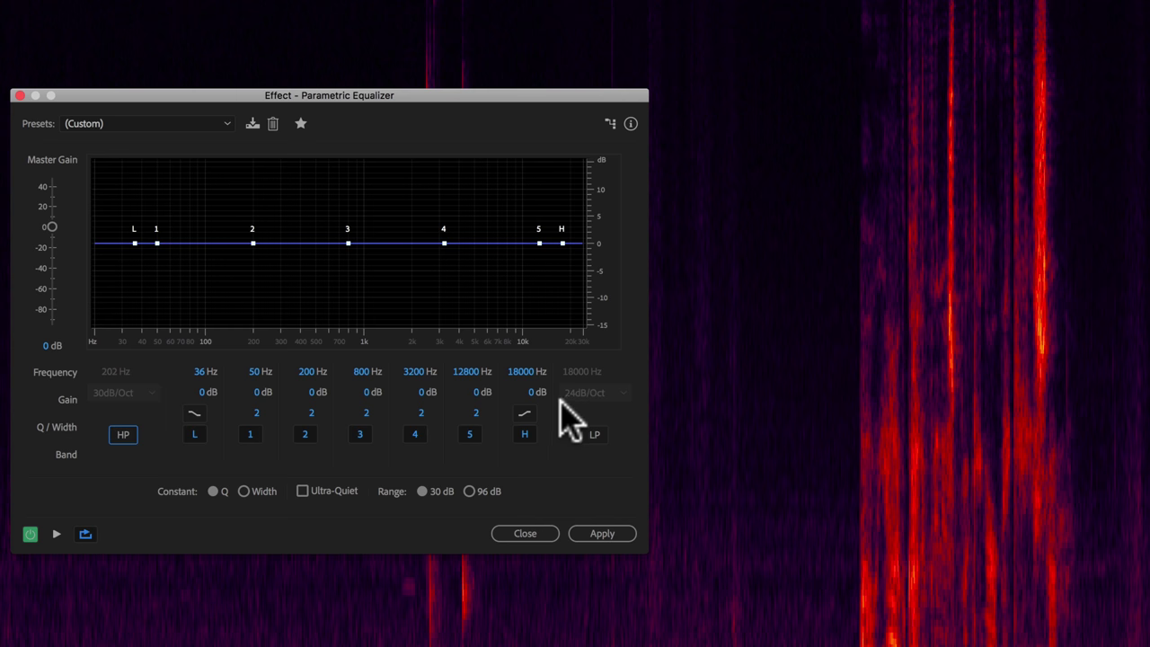
left_click(595, 435)
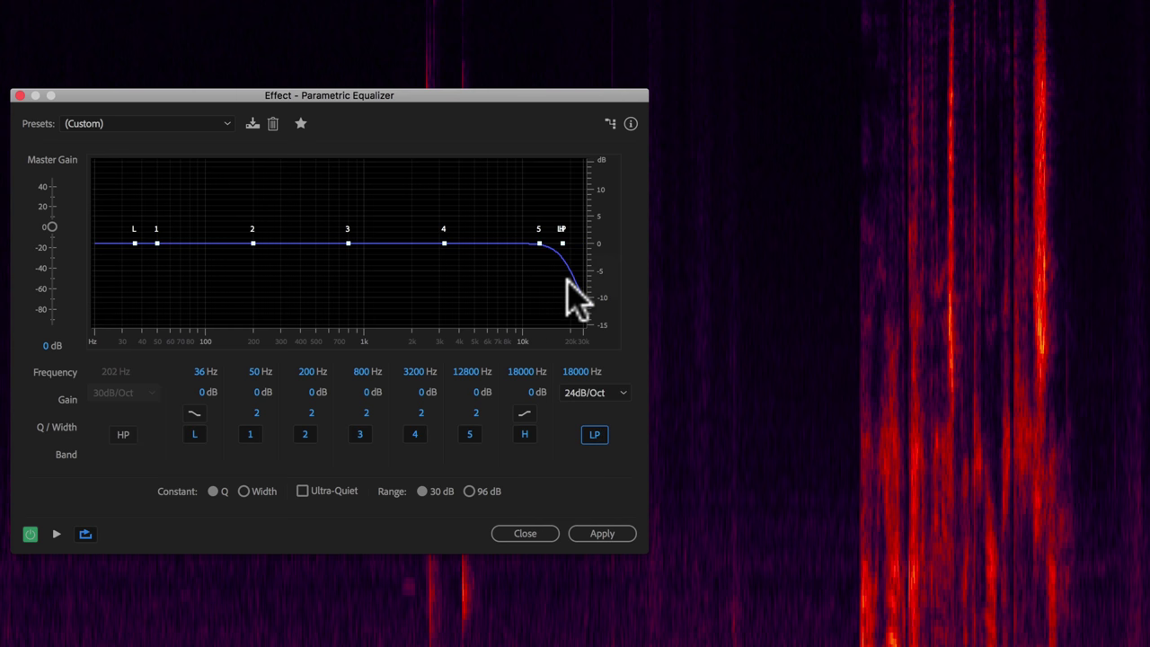
Step: Shift band 5 of the equalizer to 12726 Hz and set its gain to 0 dB
mouse_move(539, 244)
left_mouse_down()
mouse_move(555, 244)
mouse_move(539, 243)
left_mouse_up()
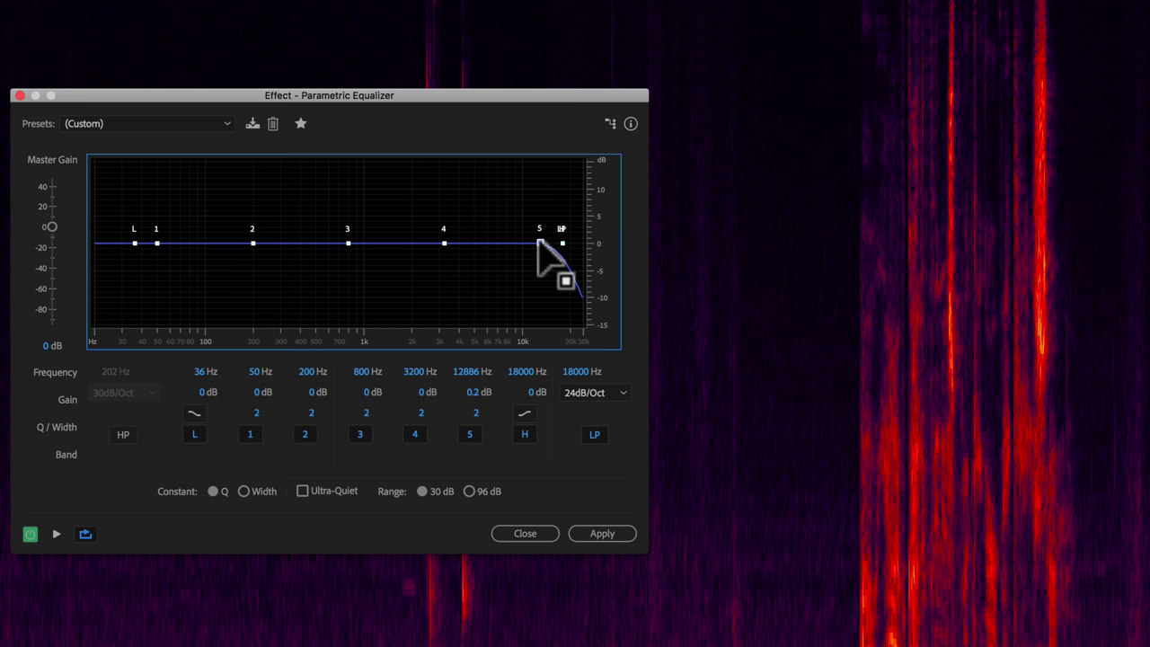
left_click(468, 392)
type("0")
key("Return")
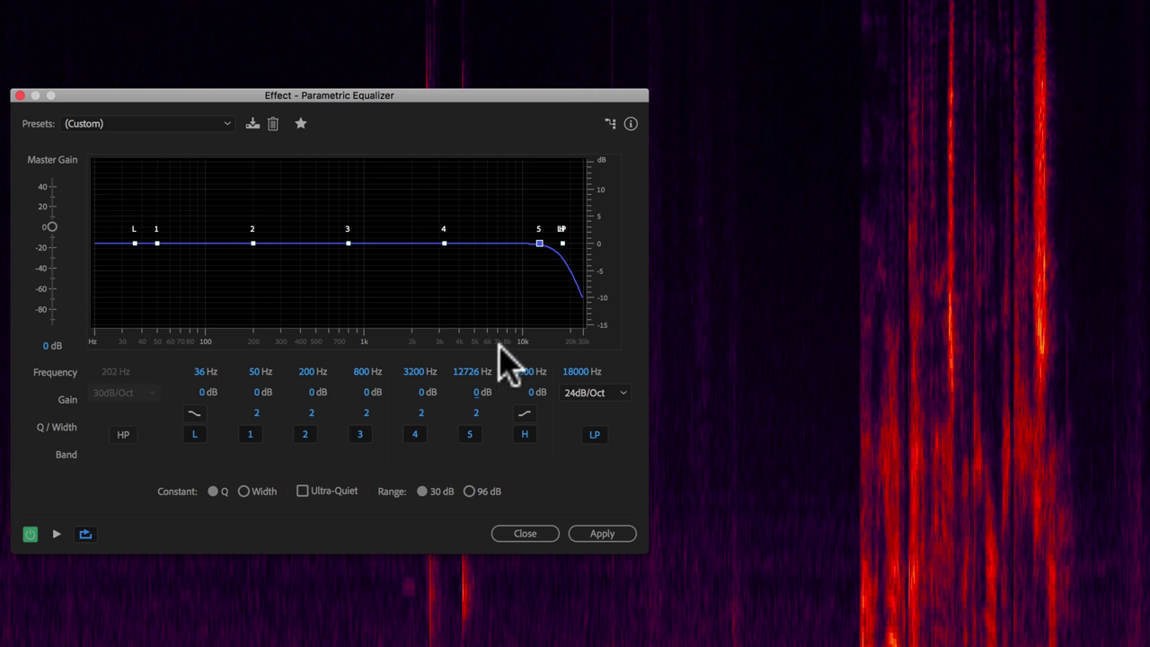
Step: Preview the stretch containing the speech and lower the low-pass cutoff frequency to about 10.8 kHz
left_click(1091, 117)
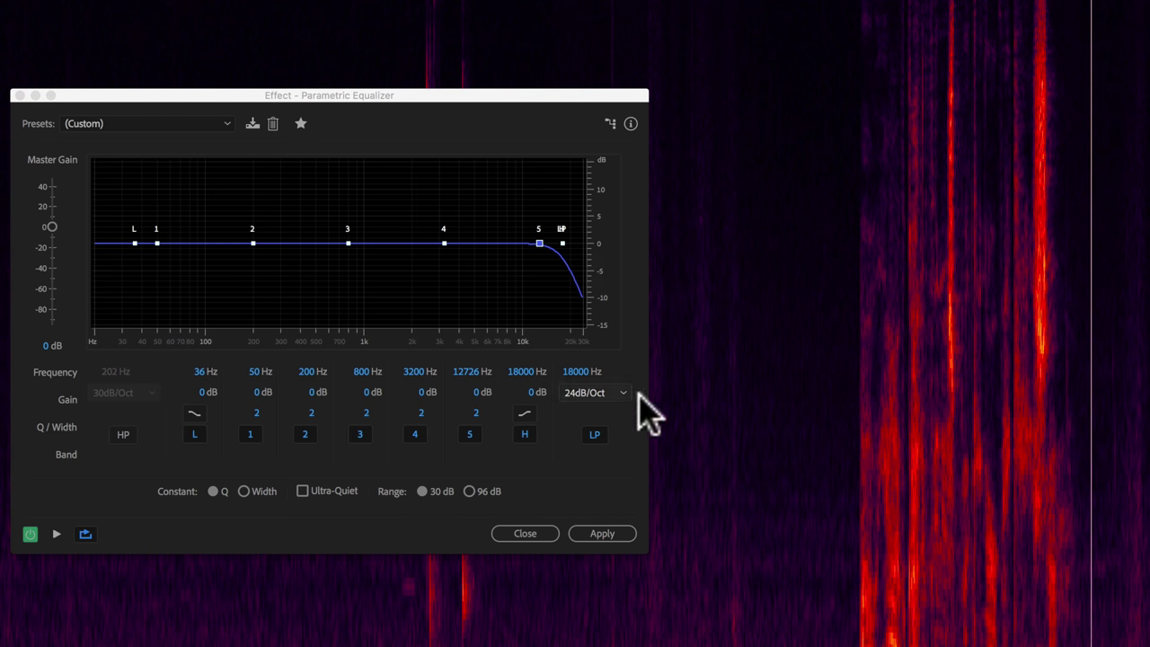
left_click_drag(809, 360, 1148, 360)
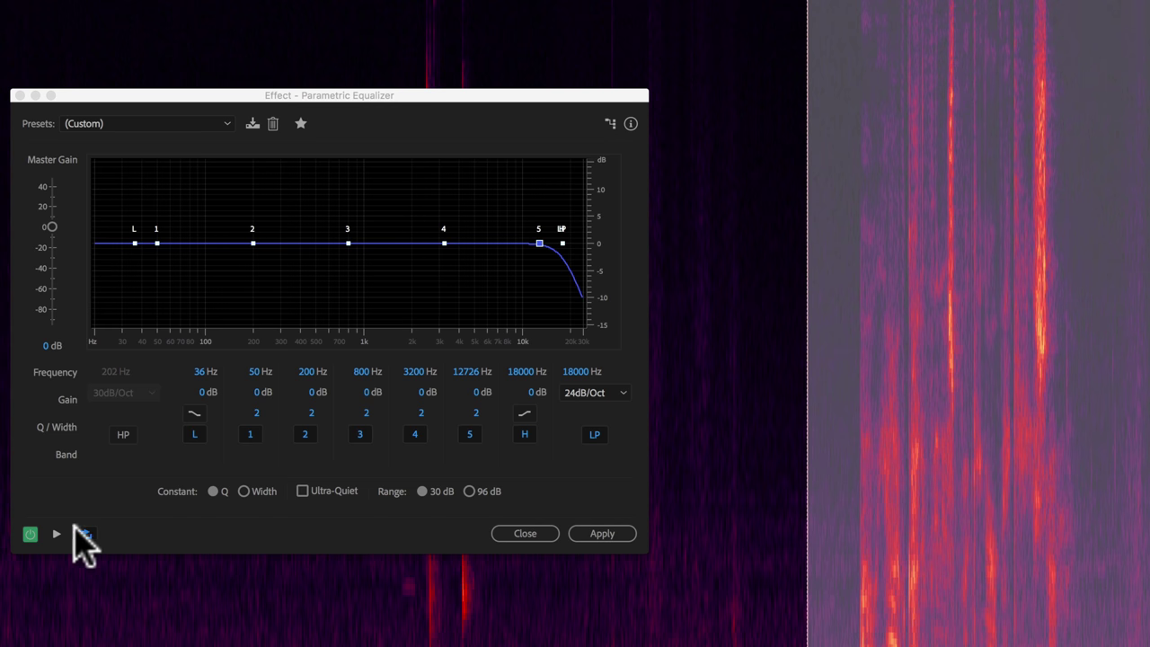
left_click(56, 534)
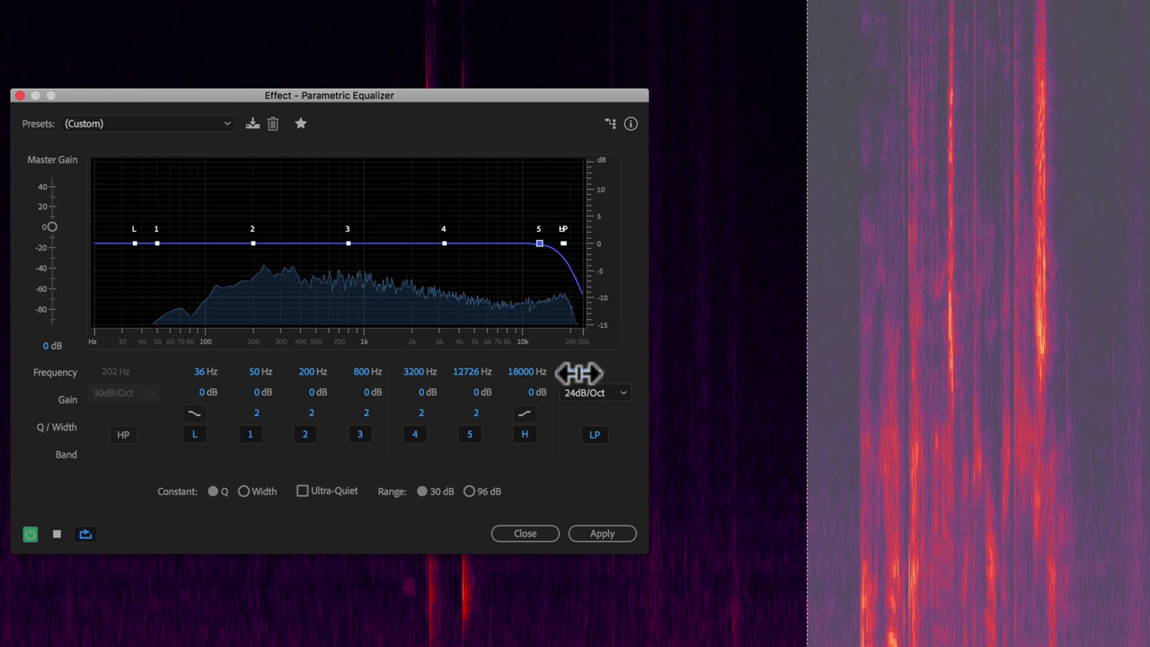
left_click_drag(577, 371, 558, 370)
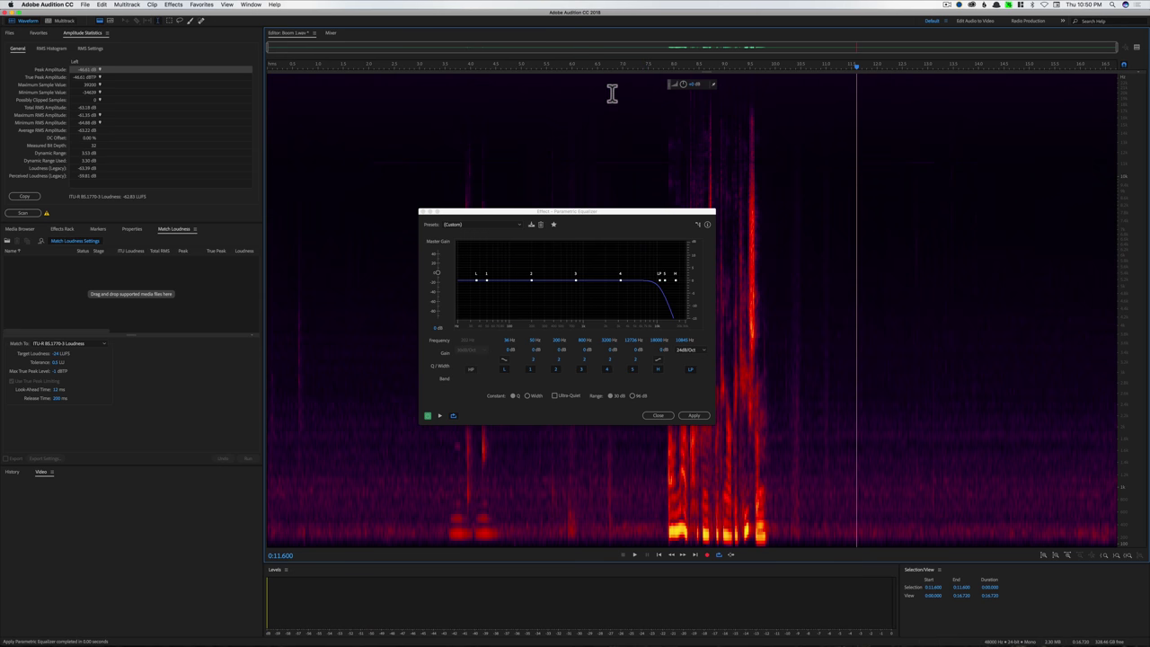
Step: Apply the equalizer to the entire Boom 1.wav file and play the recording back from 6.2 s through the speech
left_click(699, 416)
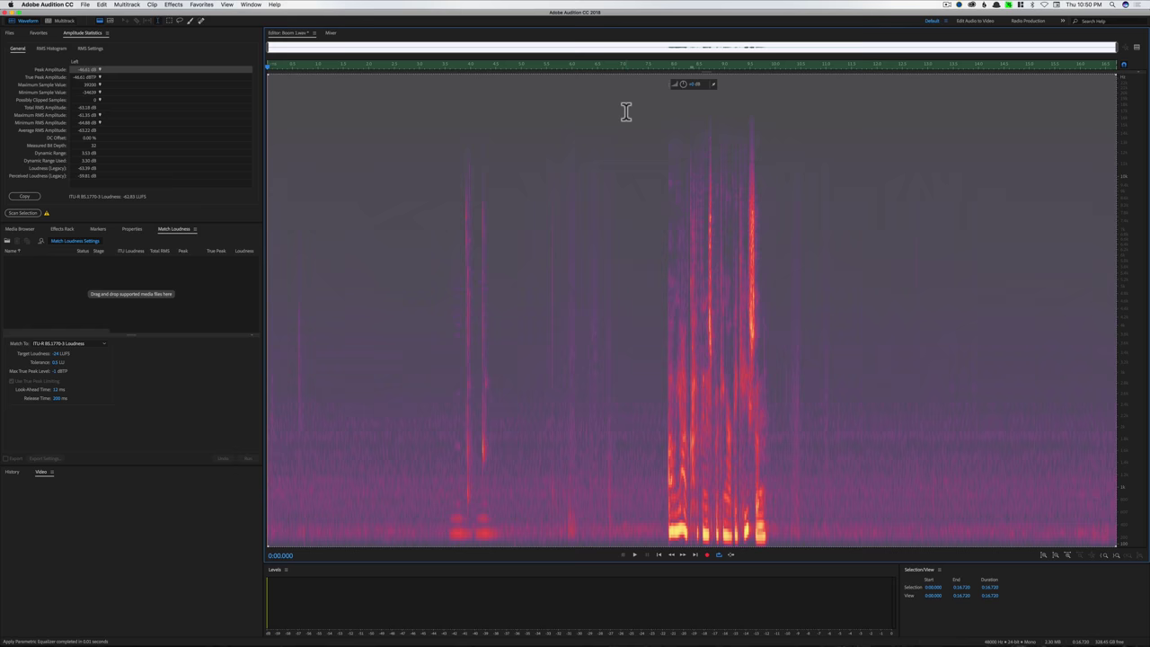
left_click(626, 112)
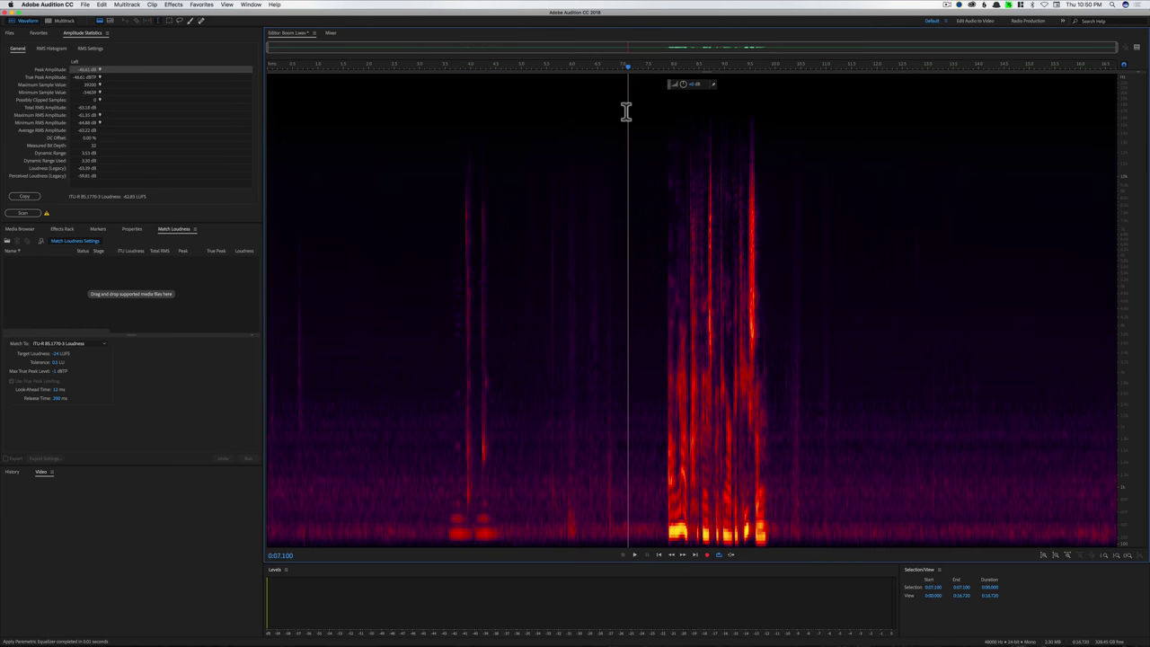
left_click(582, 196)
key("space")
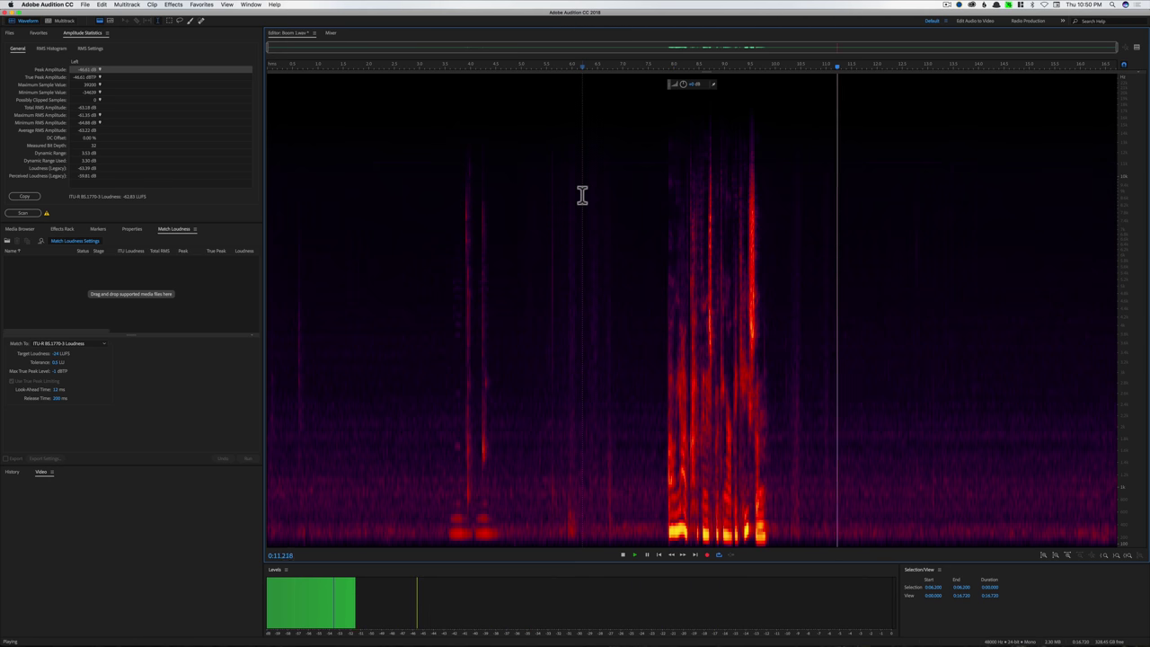
key("space")
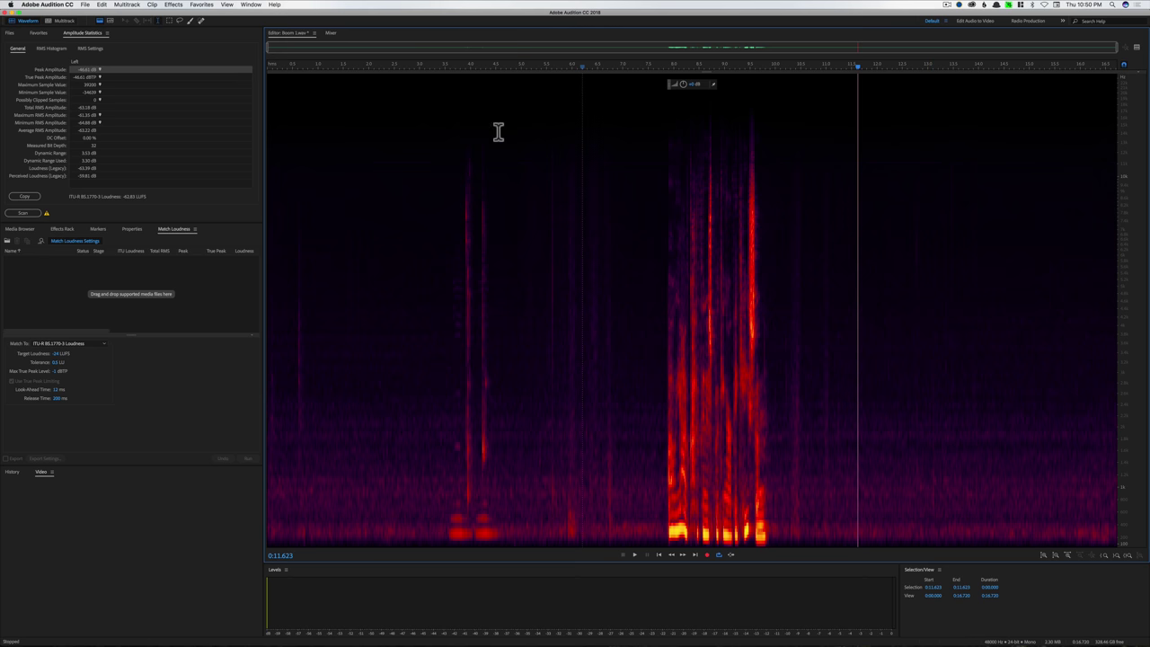
Step: Open Noise Reduction (process) and capture a noise print from the noise-only stretch after the speech, starting at 10.0 s
left_click(173, 4)
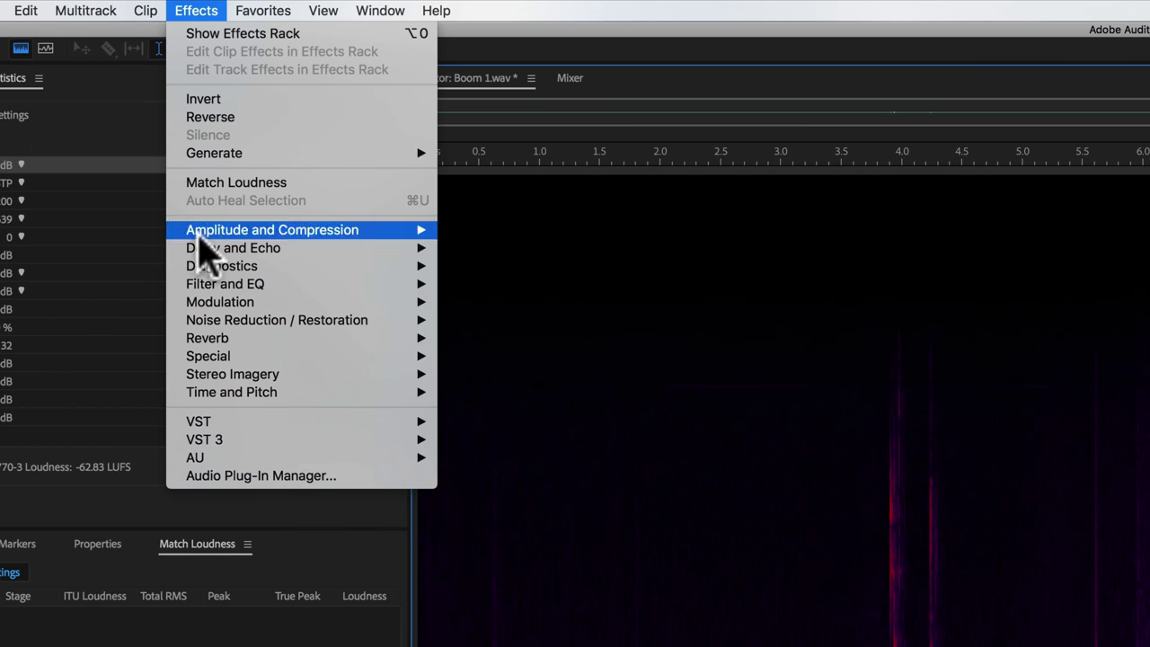
mouse_move(187, 135)
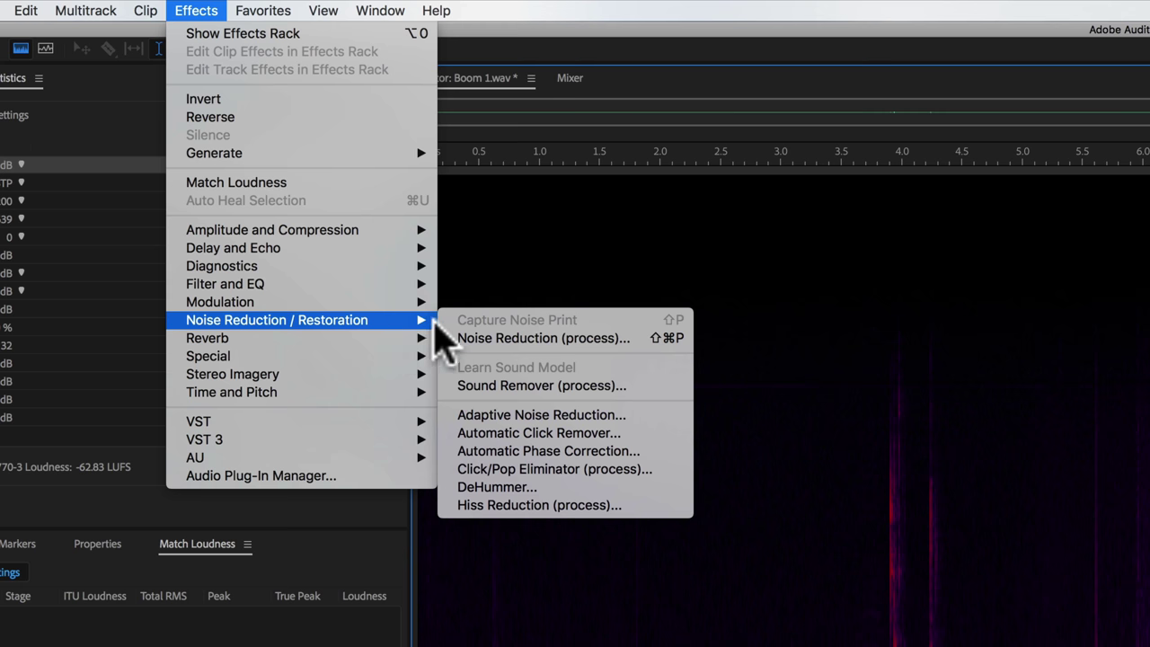
left_click(545, 337)
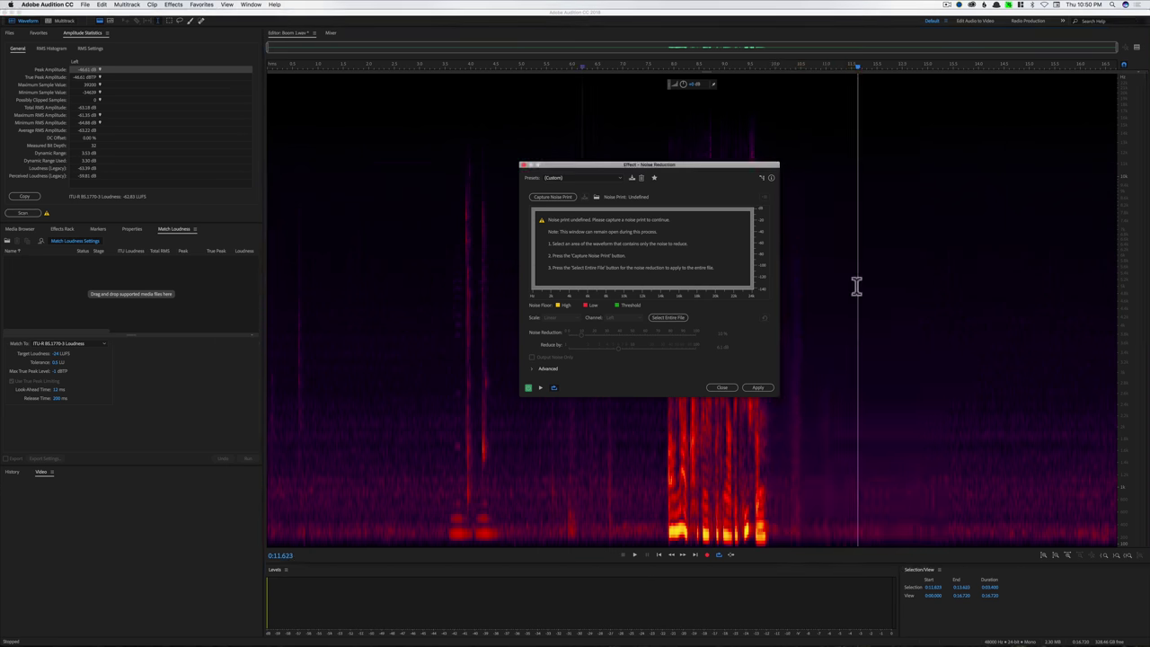
left_click_drag(947, 284, 776, 124)
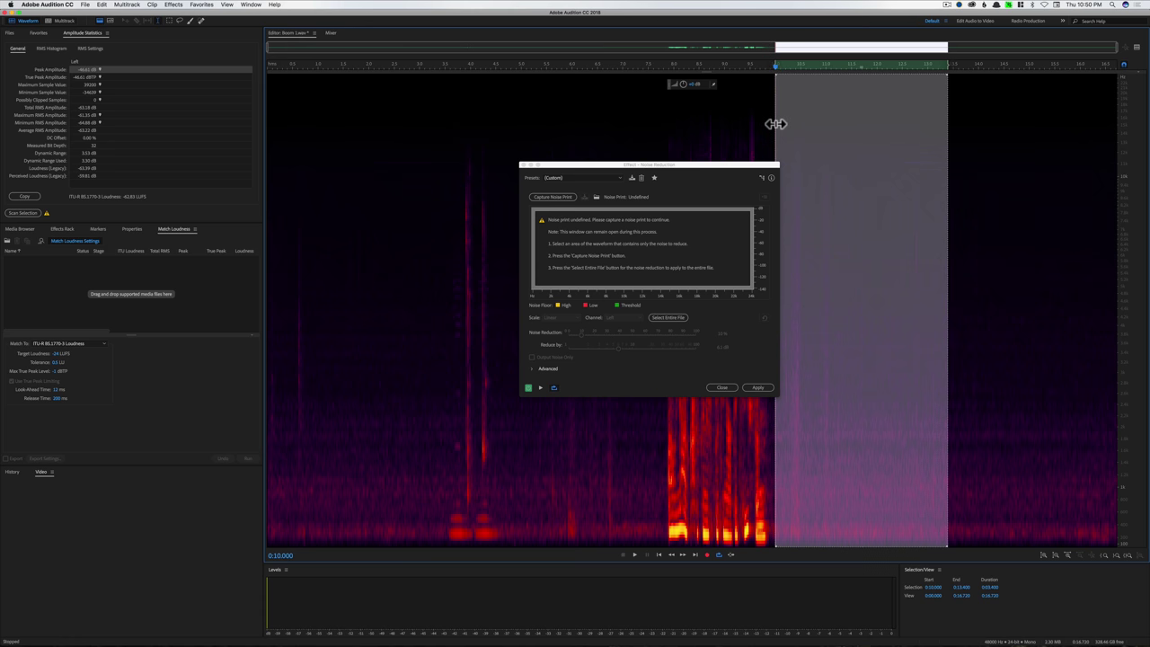
left_click_drag(948, 157, 1044, 164)
left_click(327, 107)
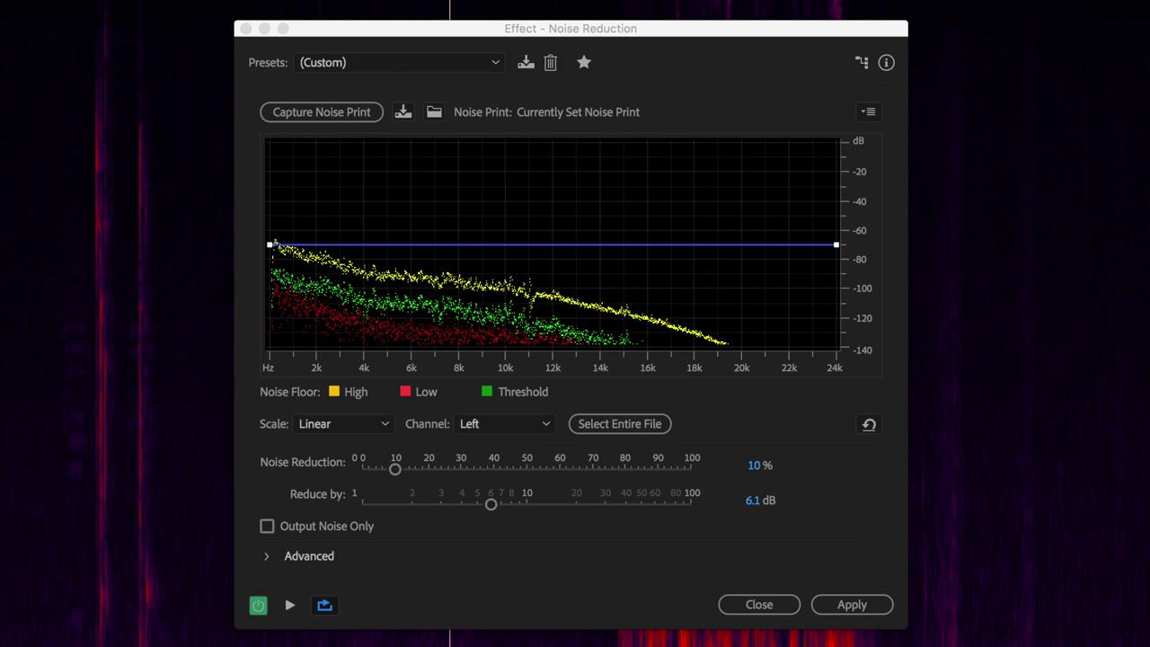
Step: Select the stretch around the speech and preview only the removed noise with Reduce by at 44.1 dB
left_click_drag(456, 9, 1149, 21)
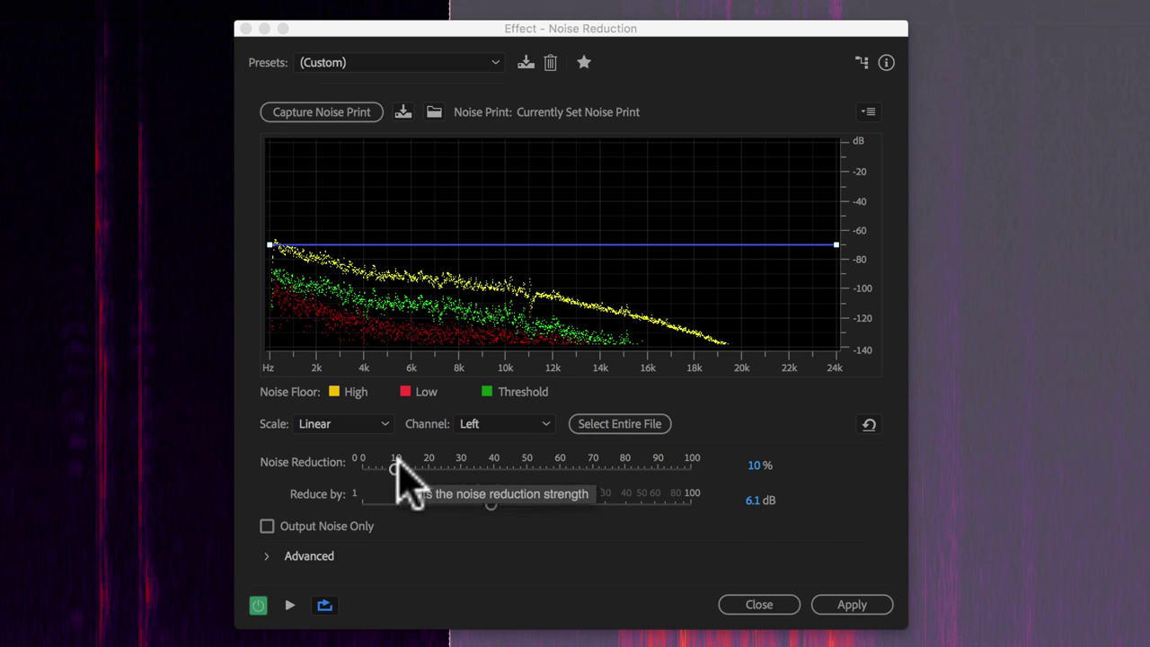
left_click(861, 604)
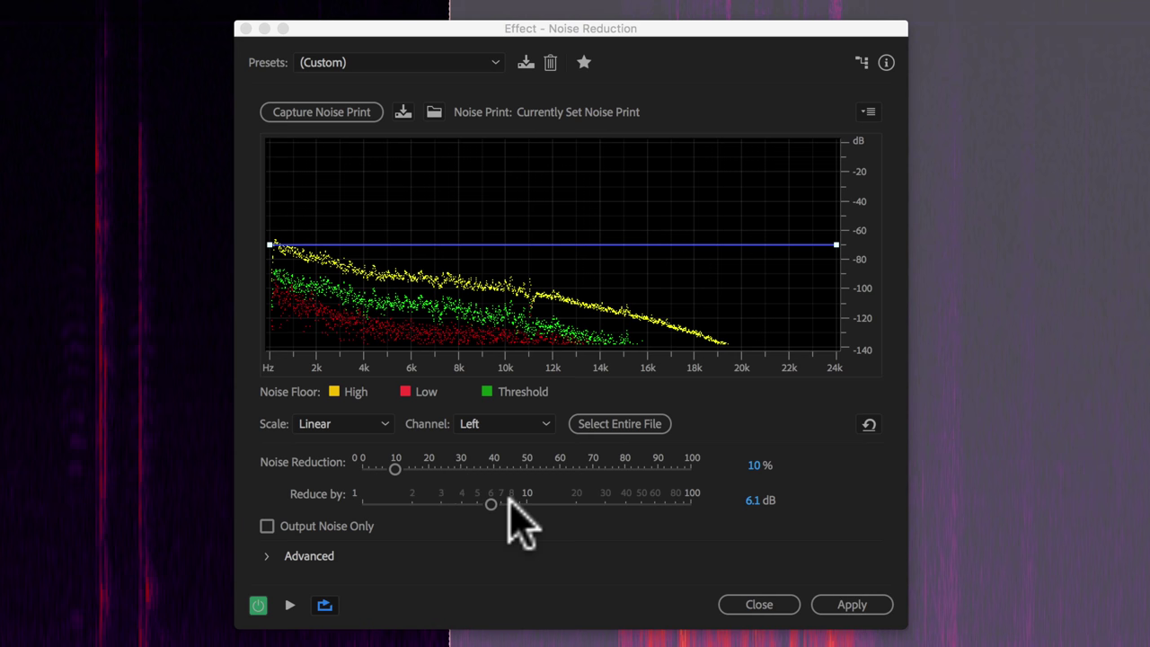
left_click_drag(490, 503, 631, 504)
left_click(284, 523)
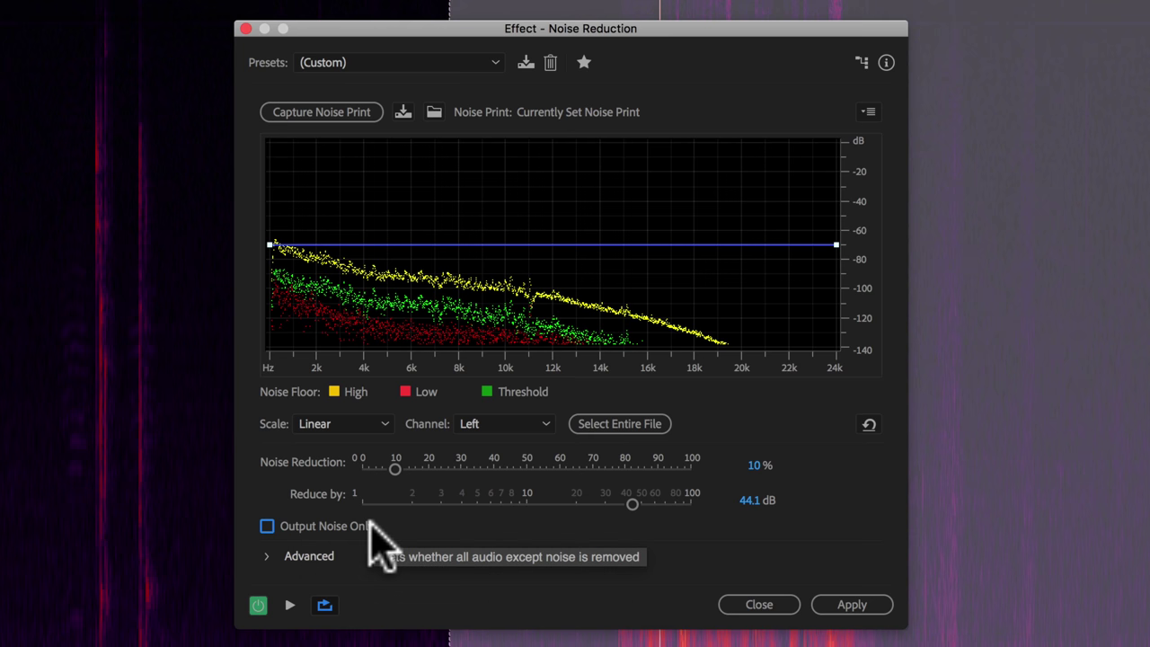
left_click(267, 527)
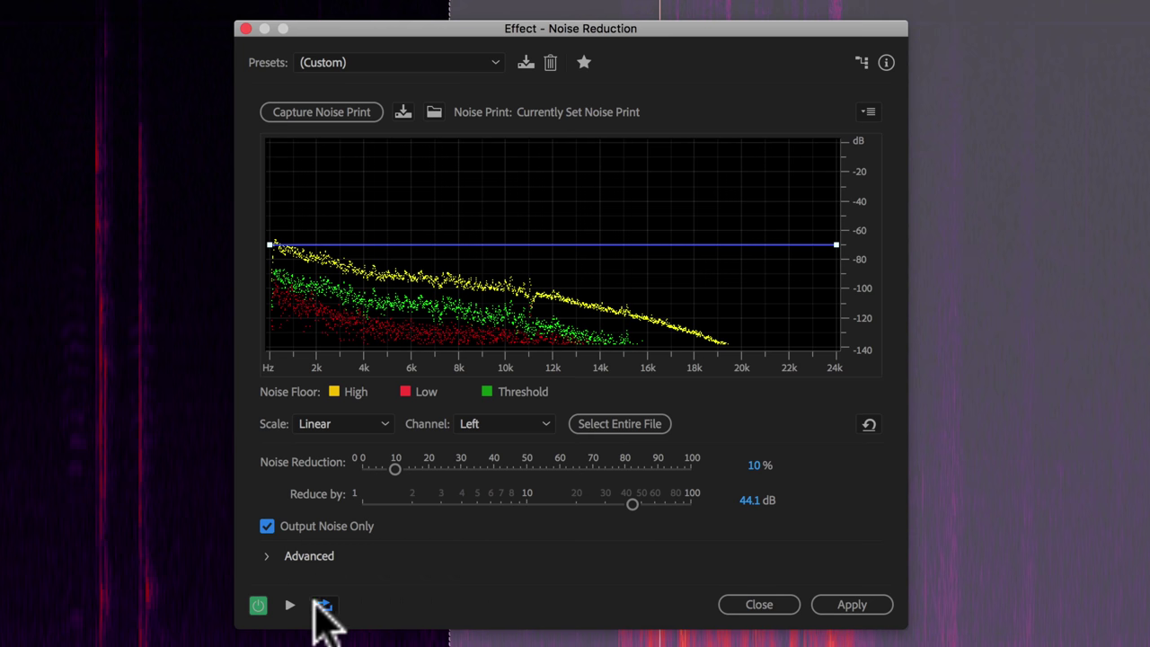
left_click(289, 604)
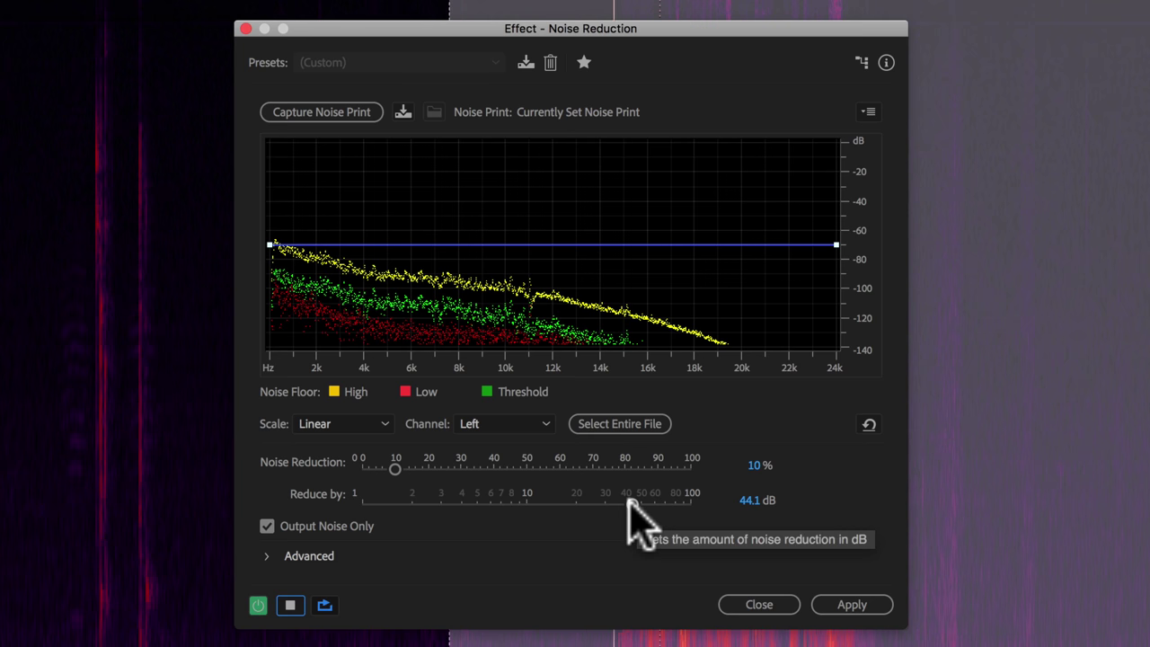
Step: Try a noise reduction of 20% during the noise-only preview, with Reduce by at 6.2 dB and at 17 dB
left_click_drag(629, 504, 490, 501)
left_click_drag(400, 468, 427, 469)
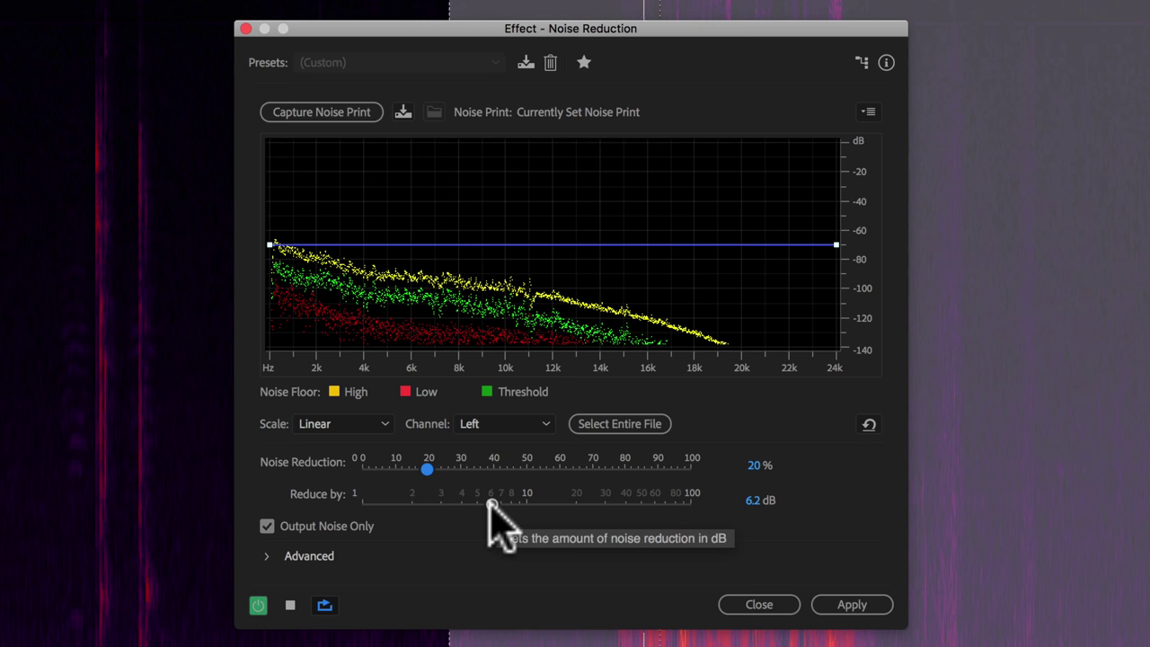
left_click_drag(491, 505, 565, 504)
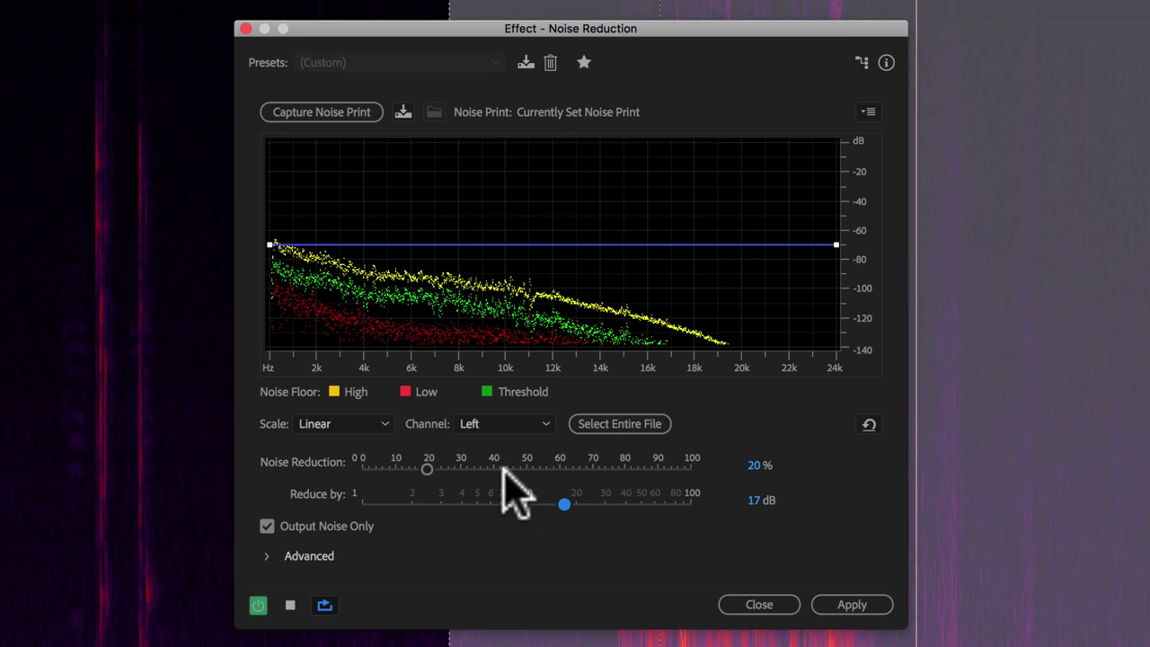
Step: Set Noise Reduction to 10% and Reduce by to 6 dB, and apply the effect with noise-only output off
left_click_drag(428, 468, 396, 468)
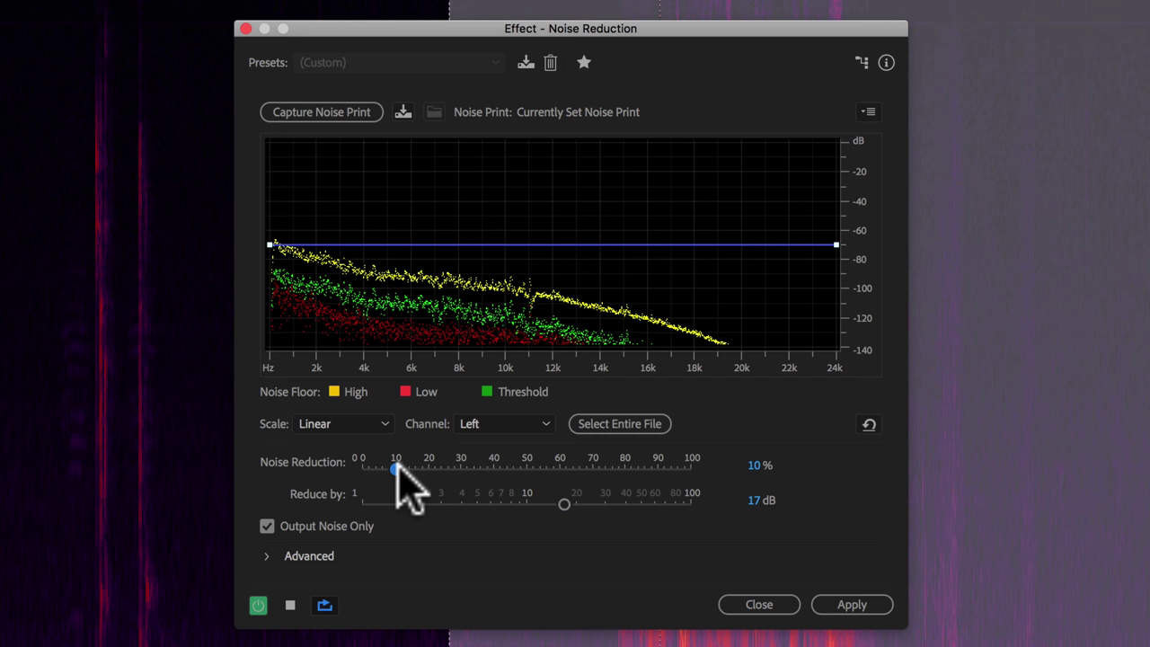
left_click_drag(565, 505, 488, 504)
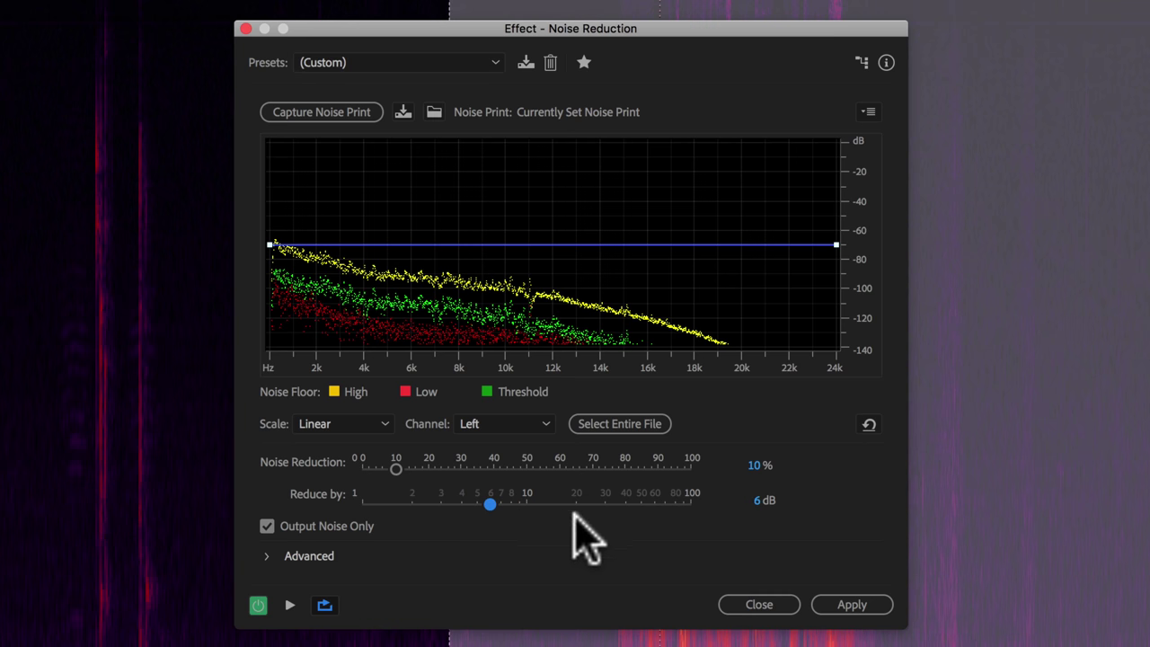
left_click(420, 642)
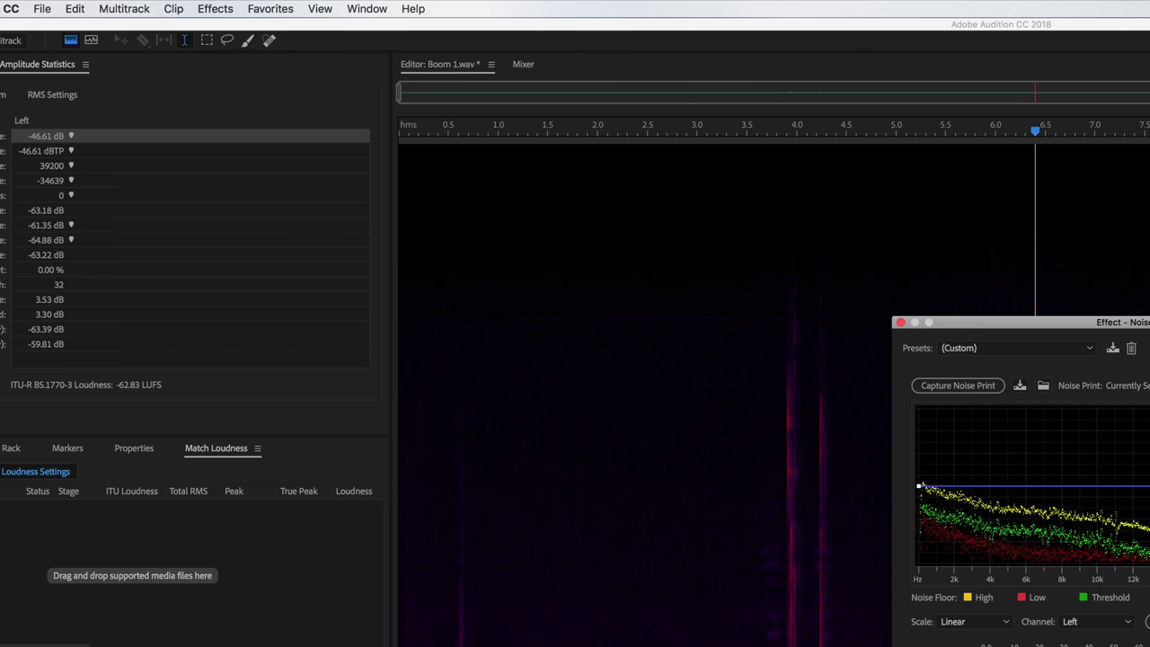
key("Return")
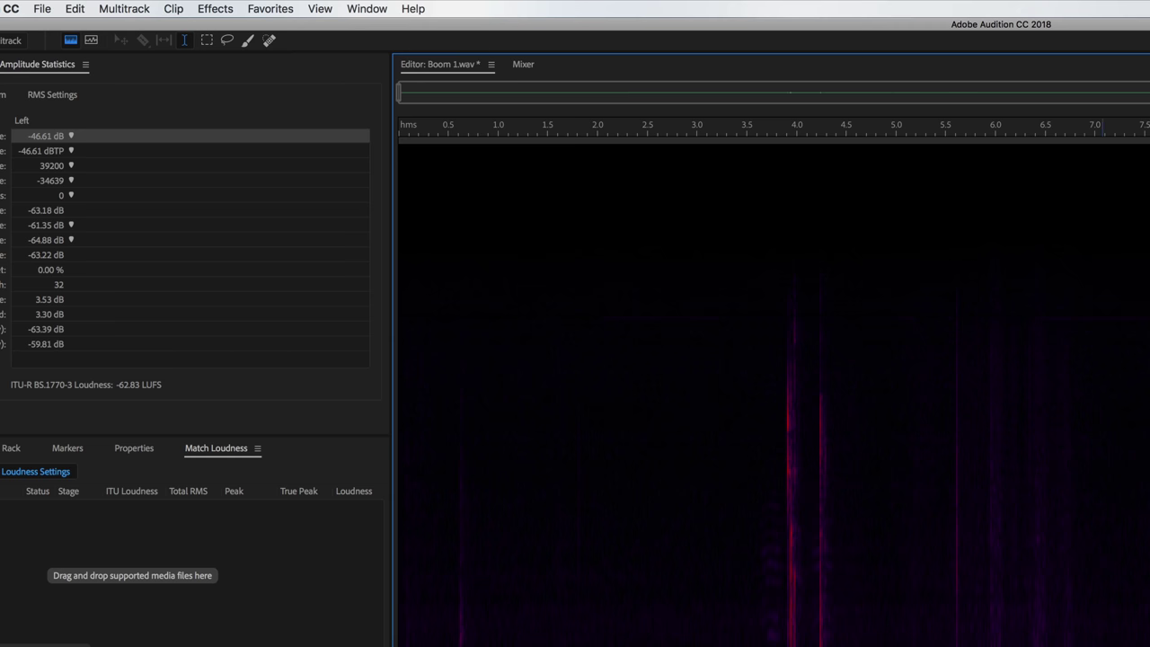
Step: Play back the recording, reopen Noise Reduction (process), and capture a new noise print from the stretch after the speech
key("space")
left_click(209, 9)
mouse_move(258, 256)
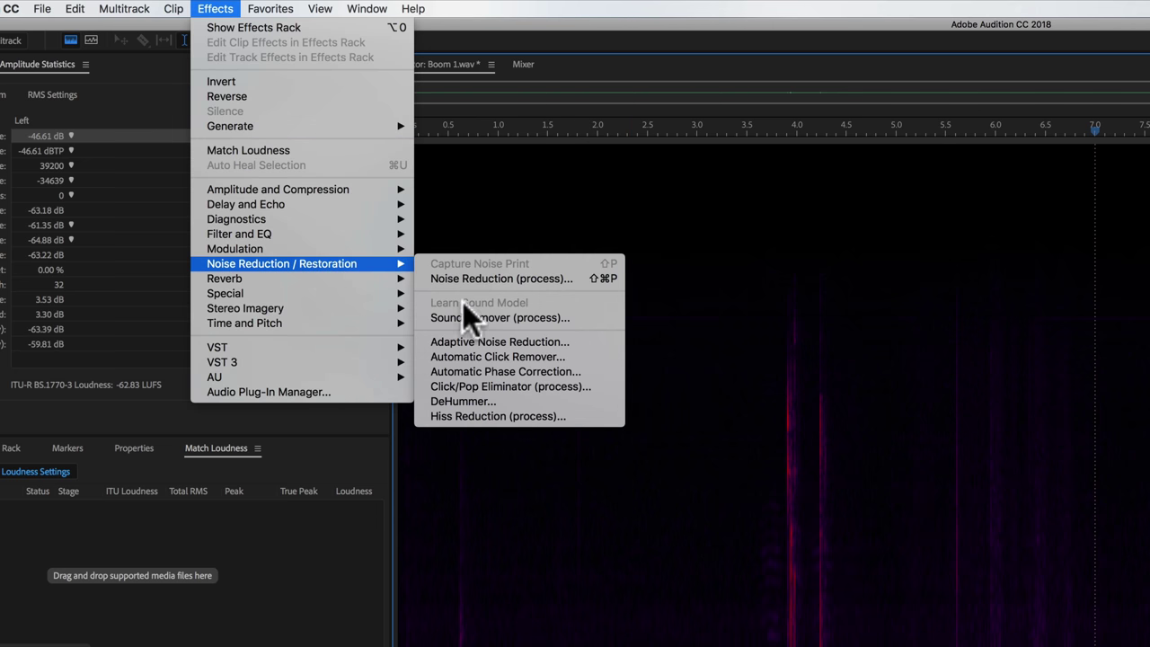
left_click(509, 277)
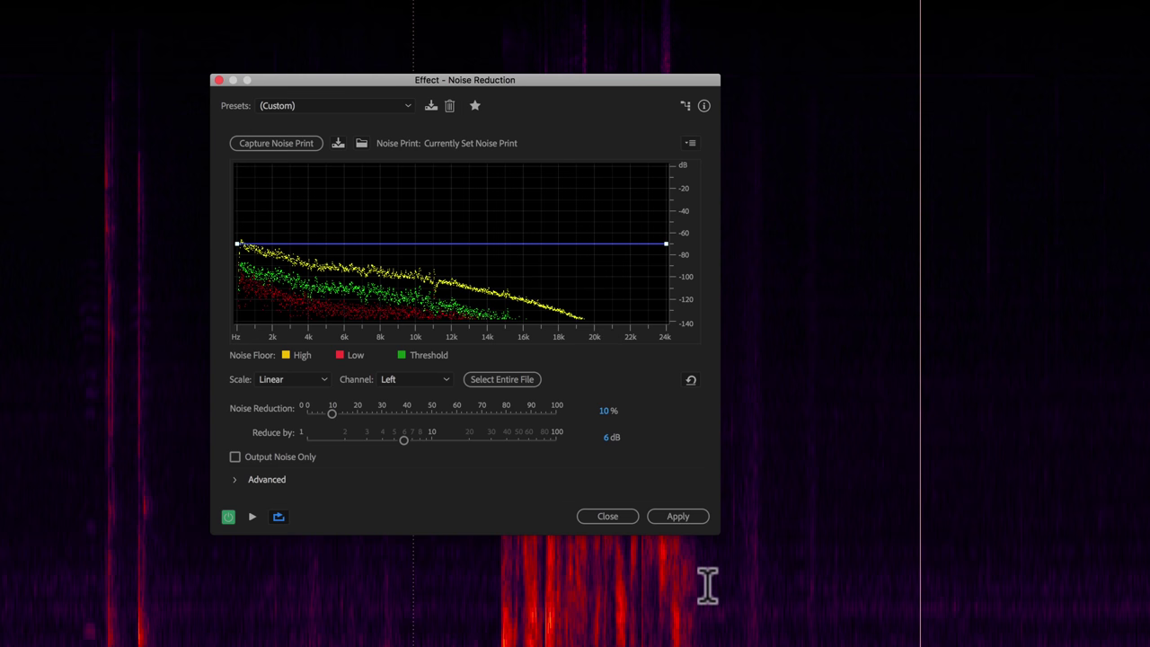
left_click_drag(710, 584, 1149, 598)
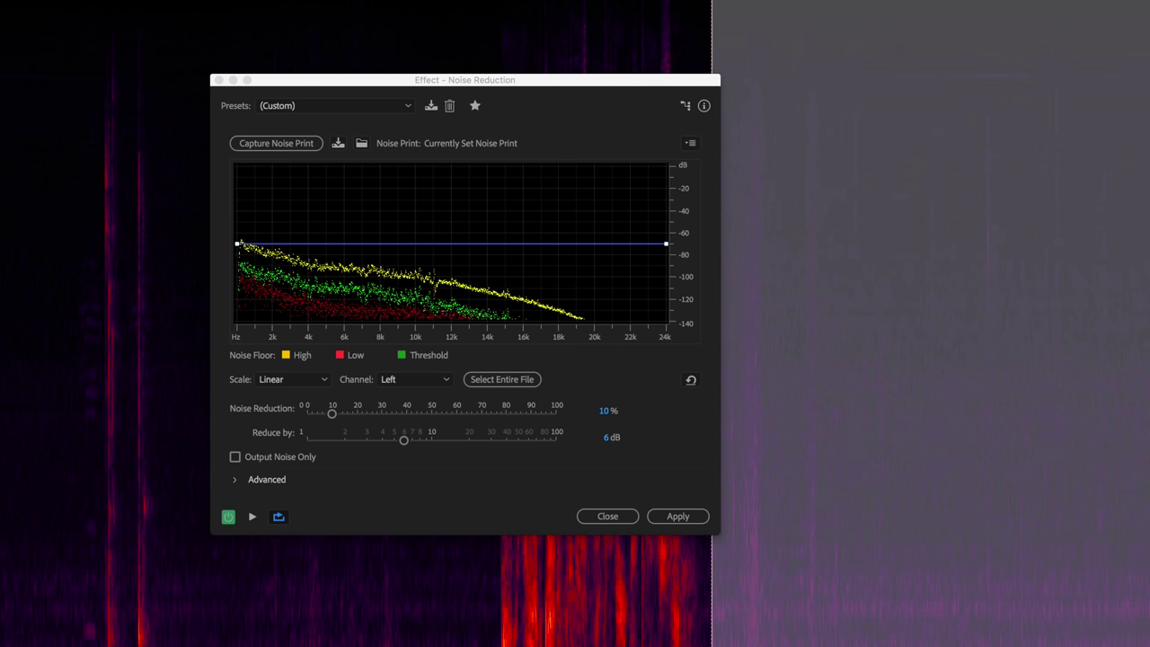
left_click(277, 141)
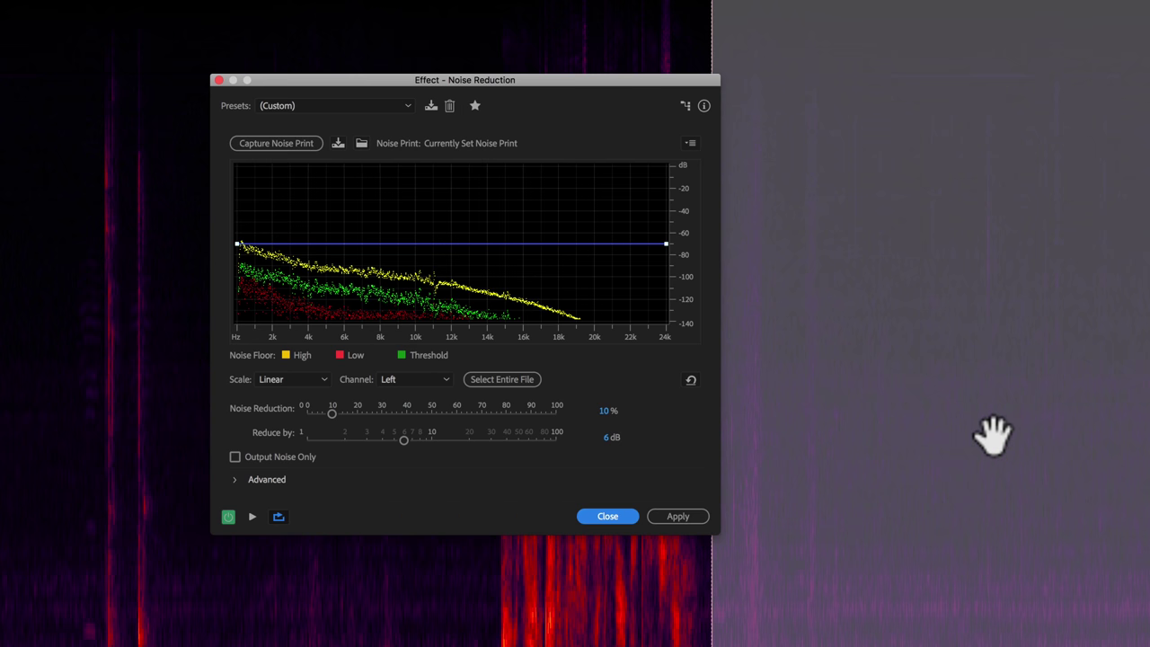
left_click(775, 475)
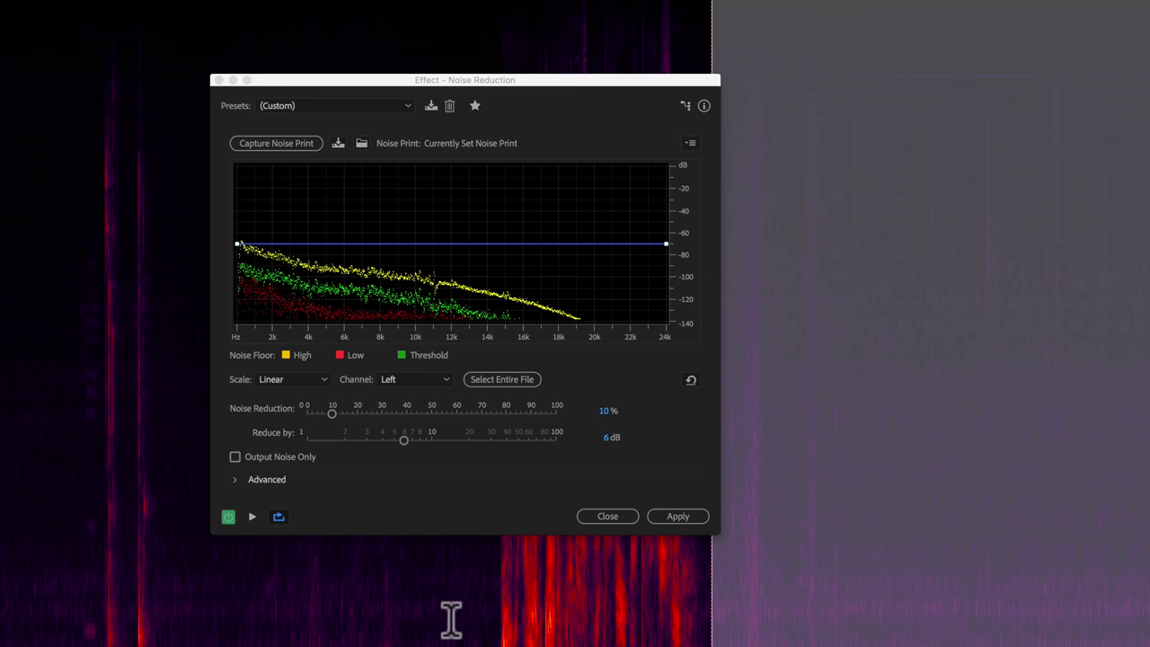
Step: Preview the noise-only output around the speech with Reduce by set to 52.3 dB and Noise Reduction set to 56%
left_click(452, 618)
left_click_drag(345, 618, 1050, 618)
left_click(234, 457)
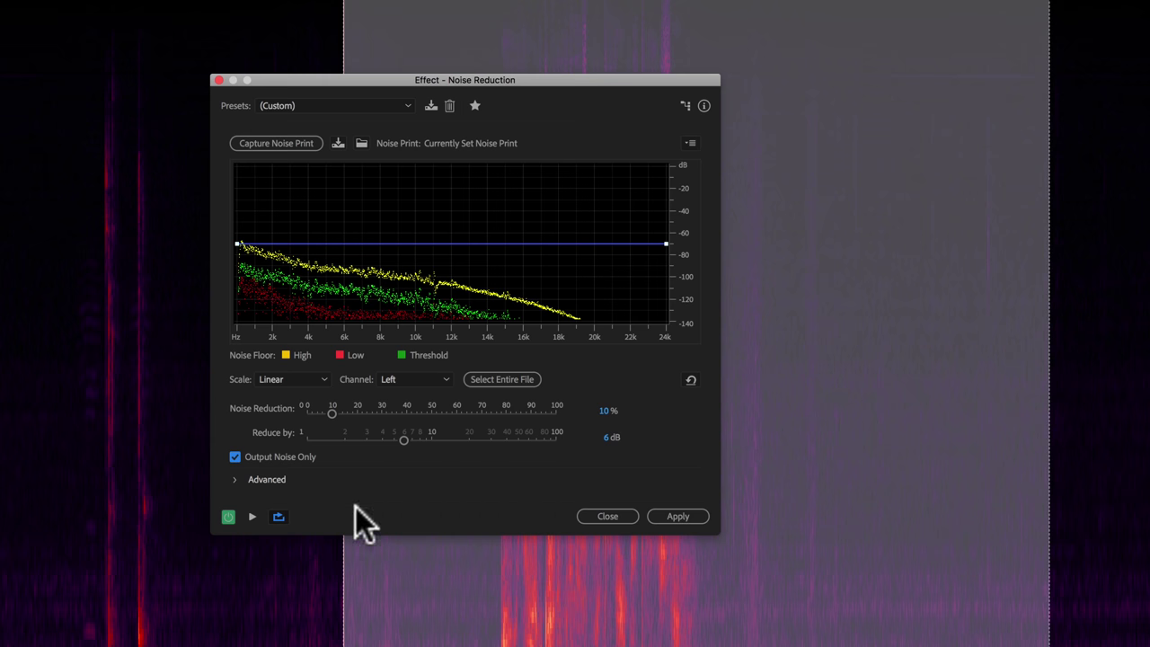
left_click(253, 517)
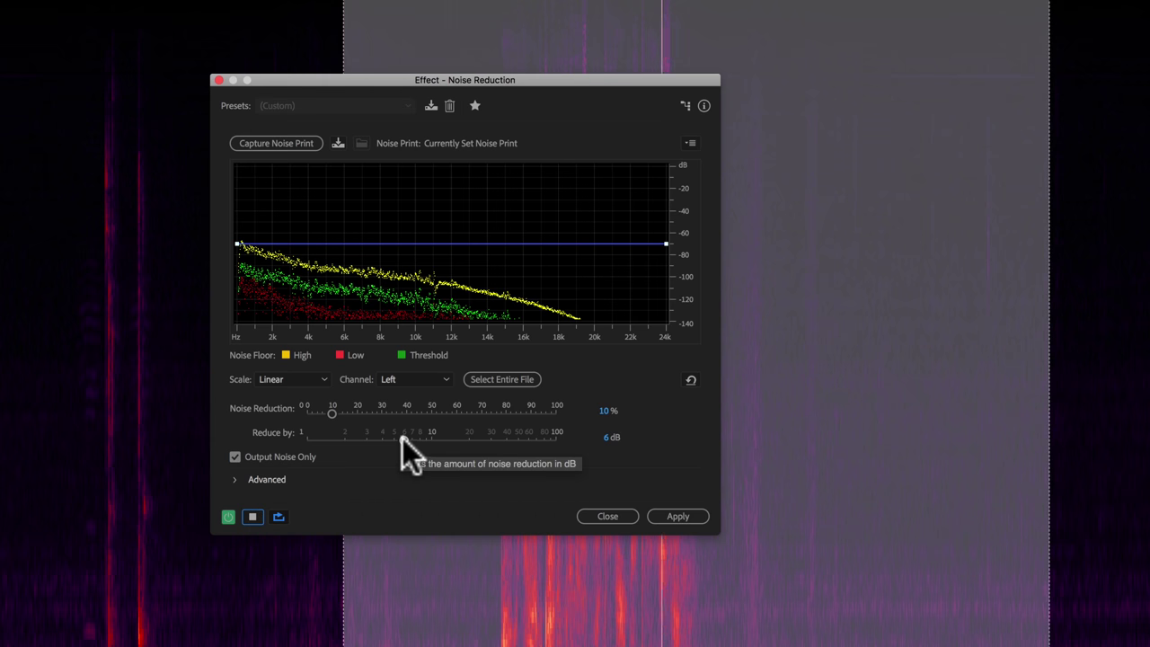
left_click_drag(404, 438, 522, 441)
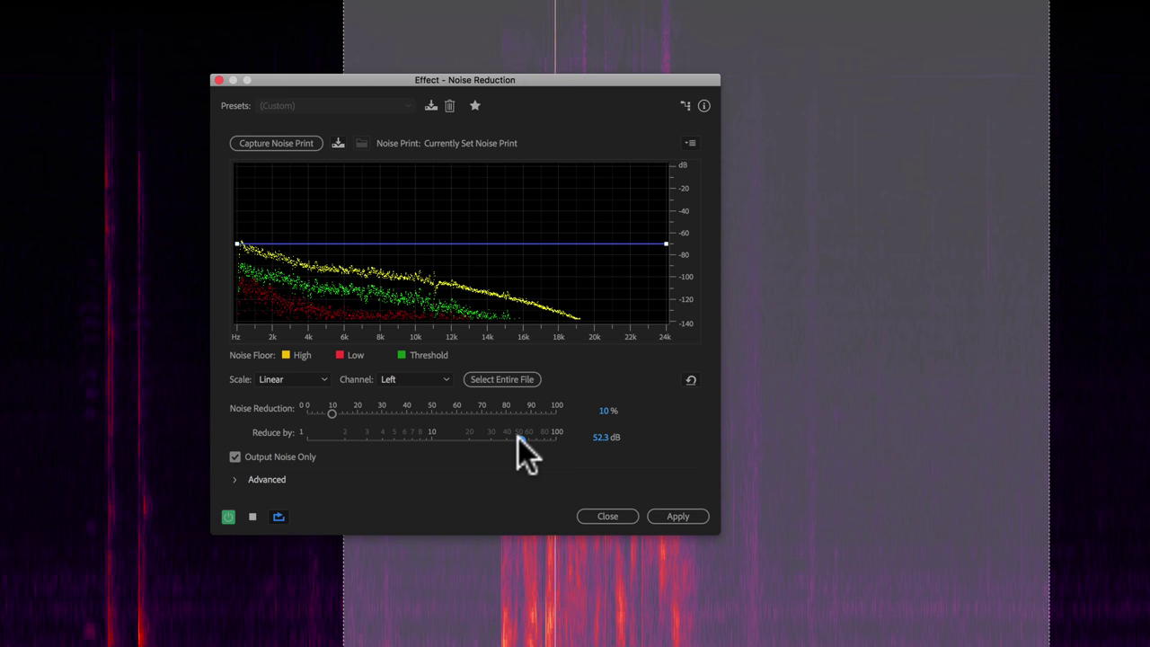
left_click_drag(332, 412, 448, 414)
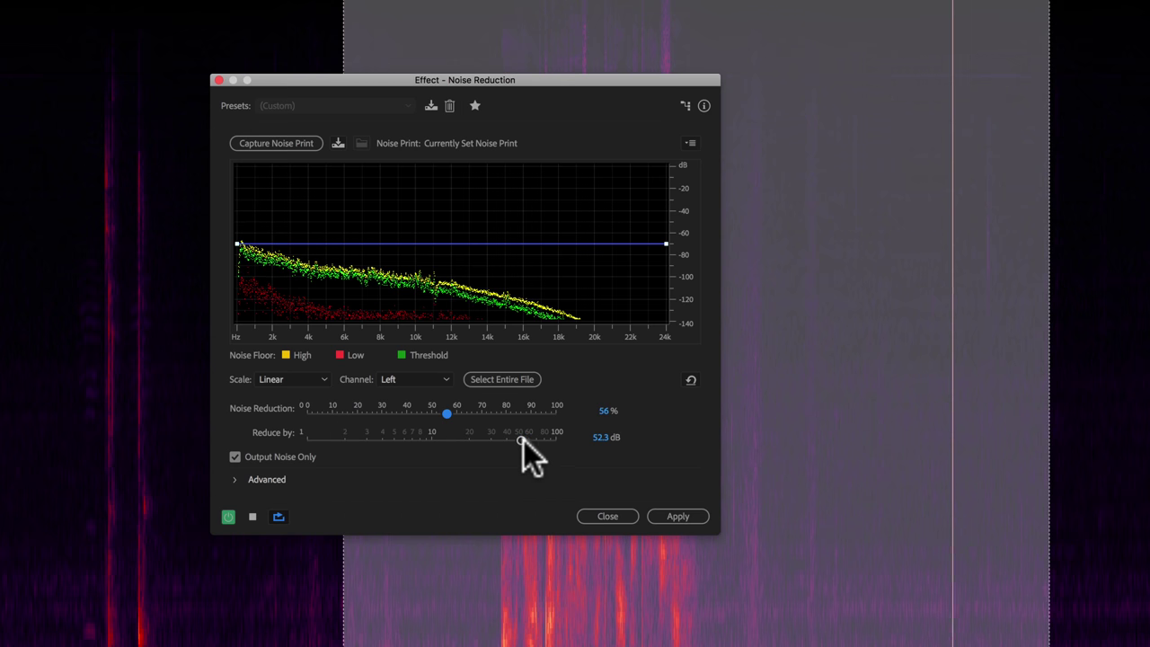